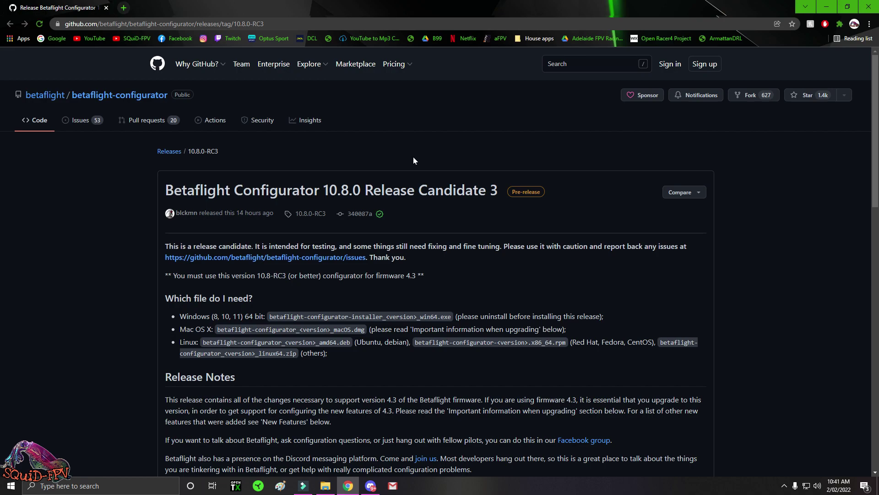
scroll(413, 157, "down", 5)
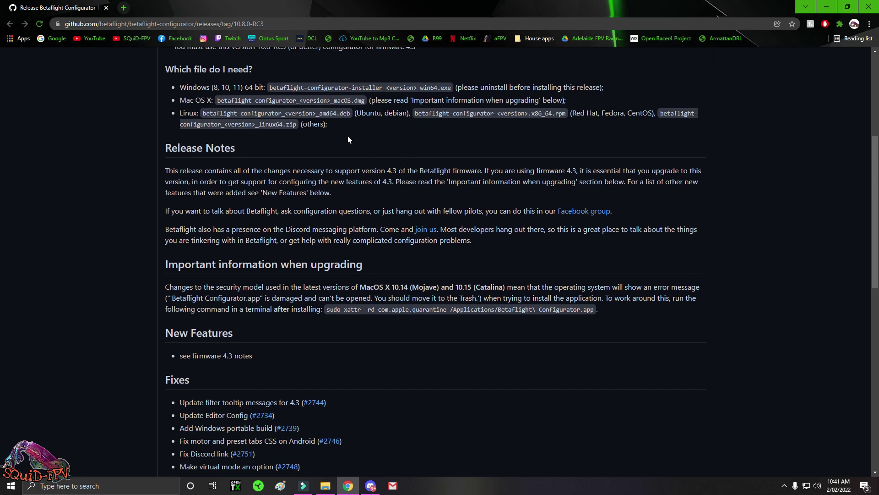
scroll(338, 132, "up", 4)
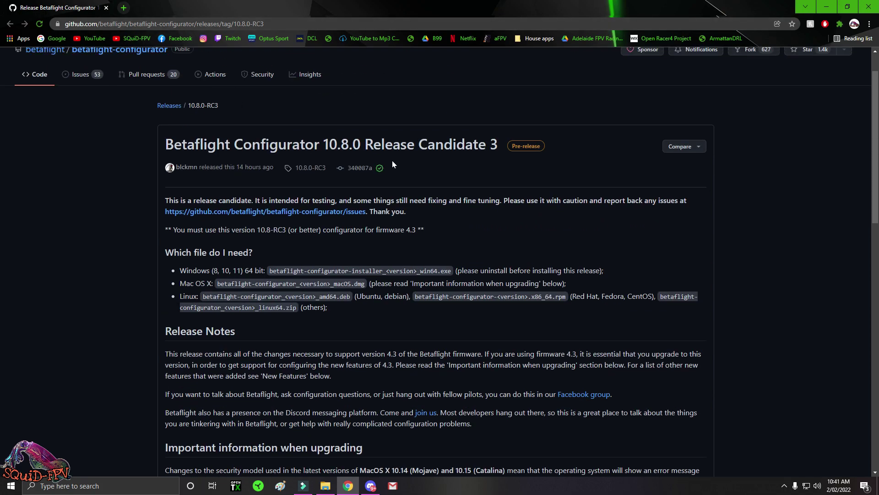
scroll(393, 167, "down", 15)
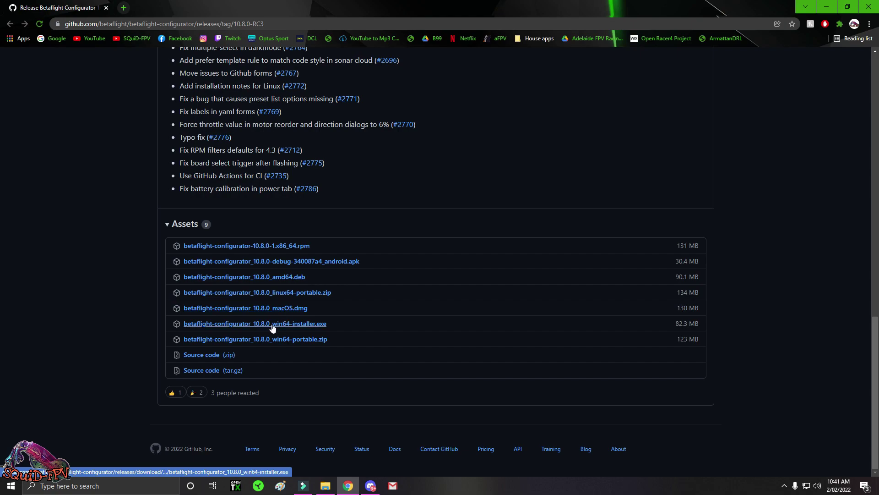
left_click(299, 323)
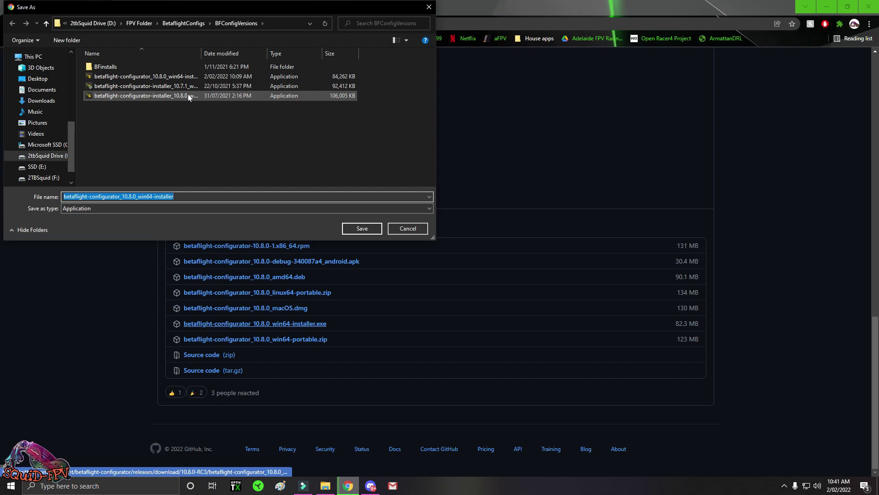
left_click_drag(202, 53, 230, 53)
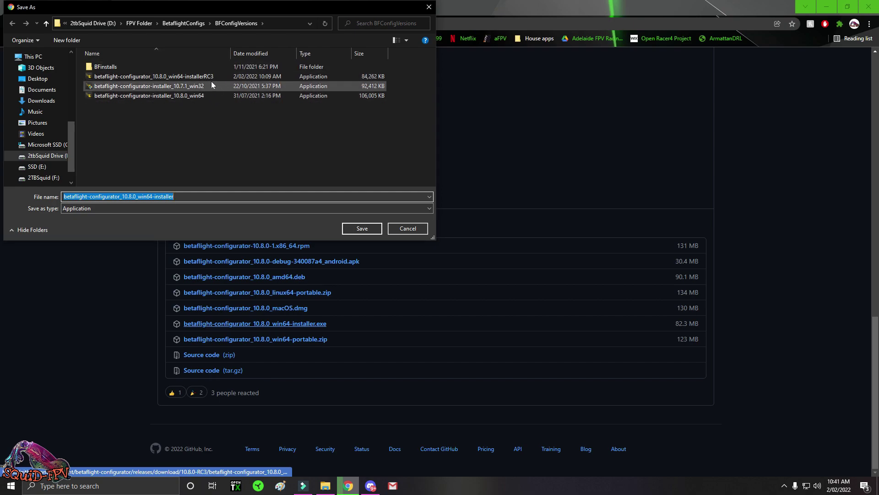
left_click(192, 196)
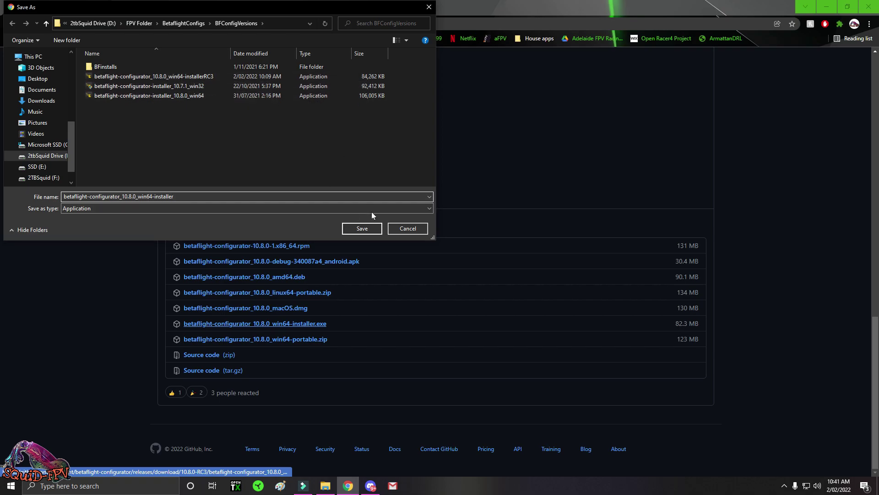
left_click(408, 228)
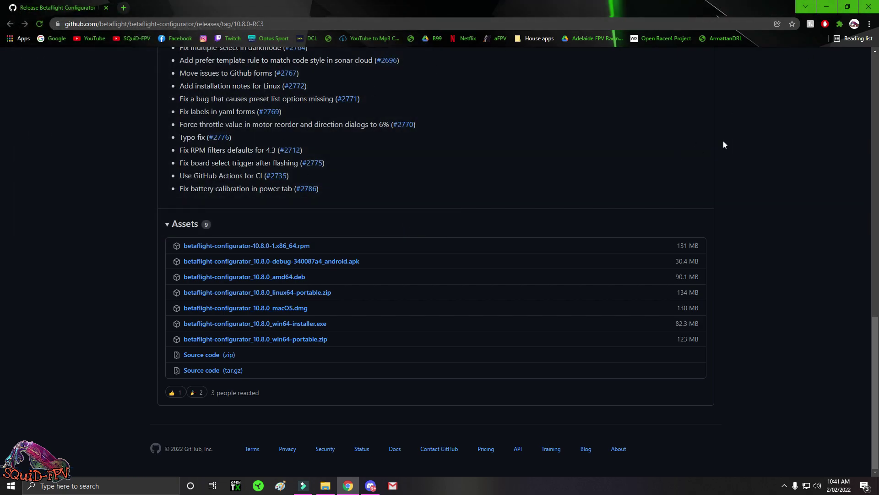
Launch Betaflight Configurator from the desktop so it connects to the HGLRC F722 on 4.3.0.
key("super+d")
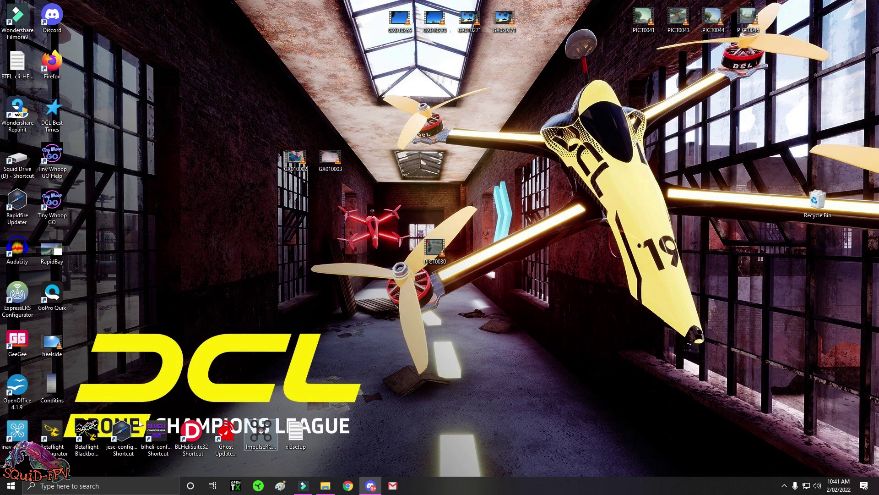
double_click(59, 440)
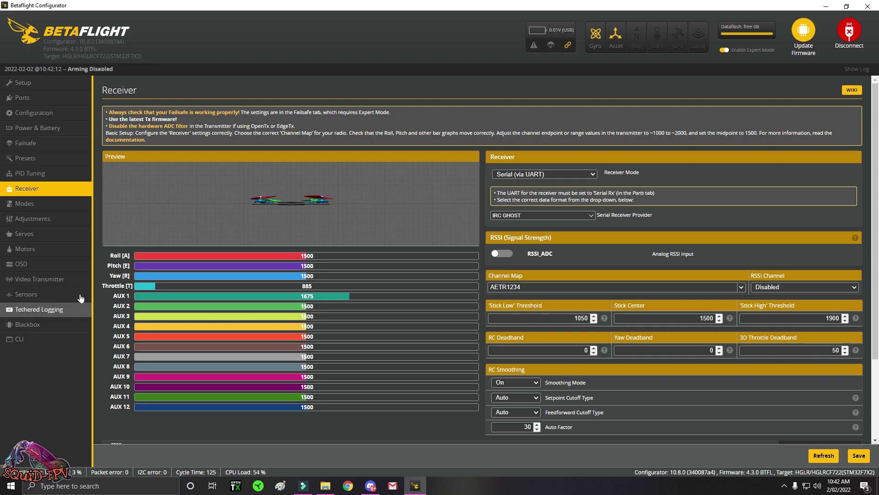
Run 'diff all' in the CLI console.
left_click(41, 338)
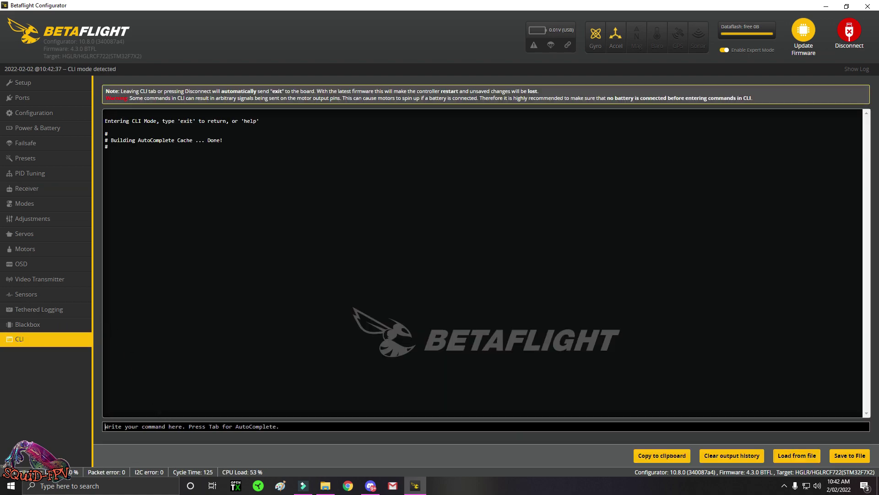
type("diff all")
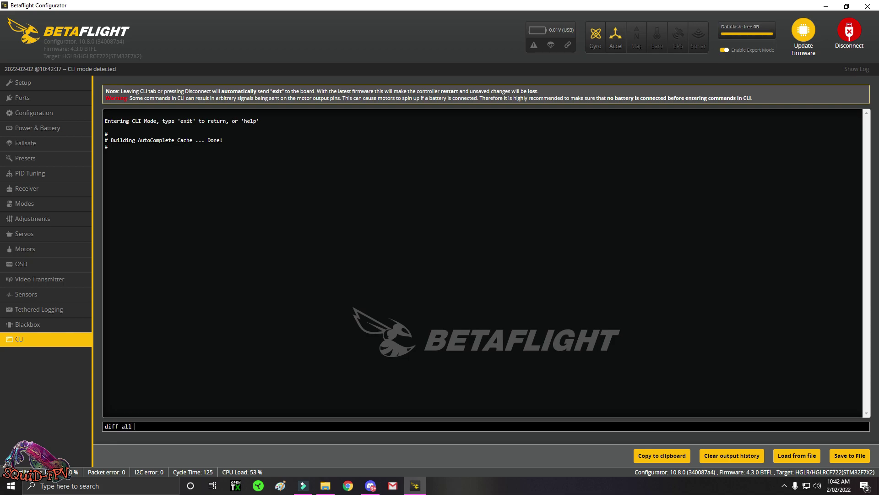
key("Return")
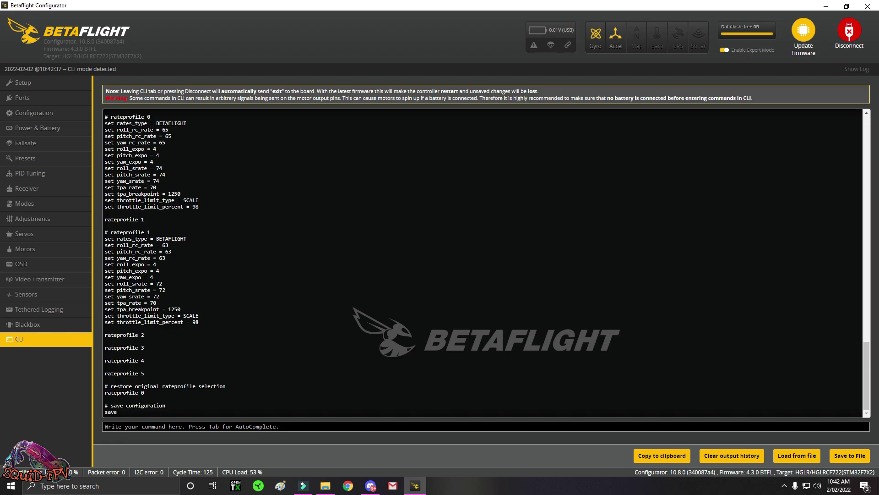
Scroll through the diff output covering vtxtable, master settings, PID profile 0 and rate profiles.
scroll(198, 340, "up", 7)
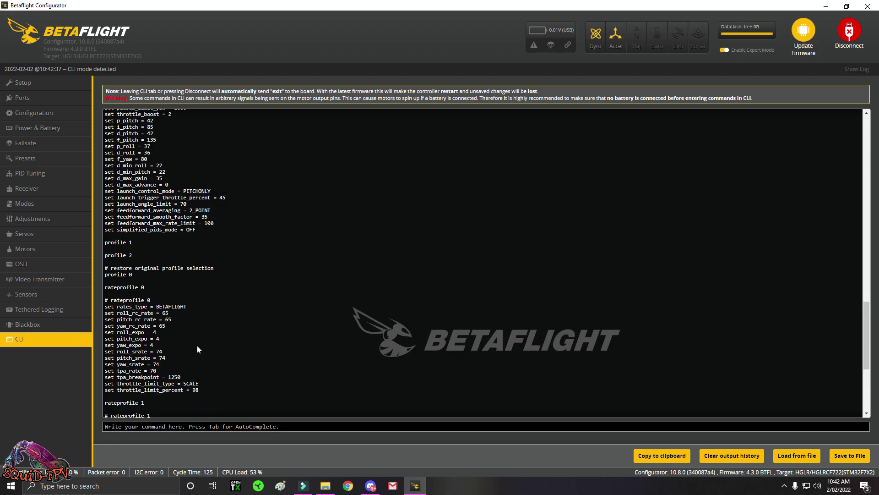
scroll(197, 346, "up", 10)
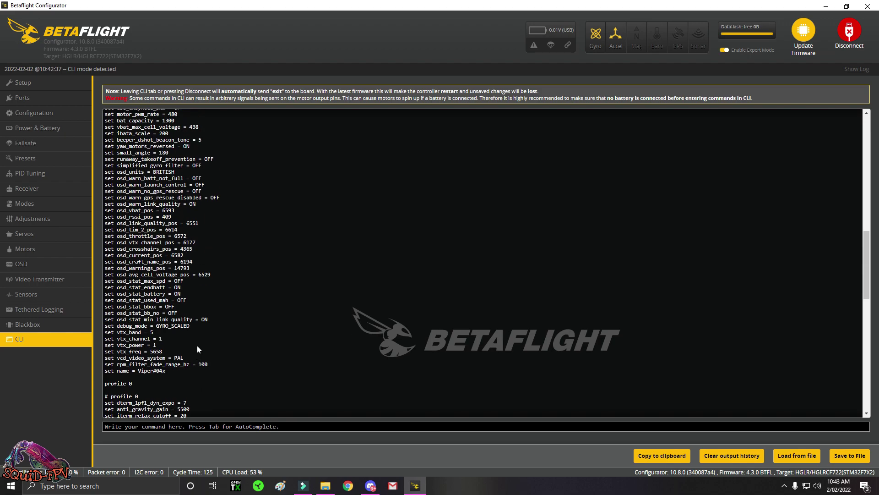
scroll(197, 347, "up", 10)
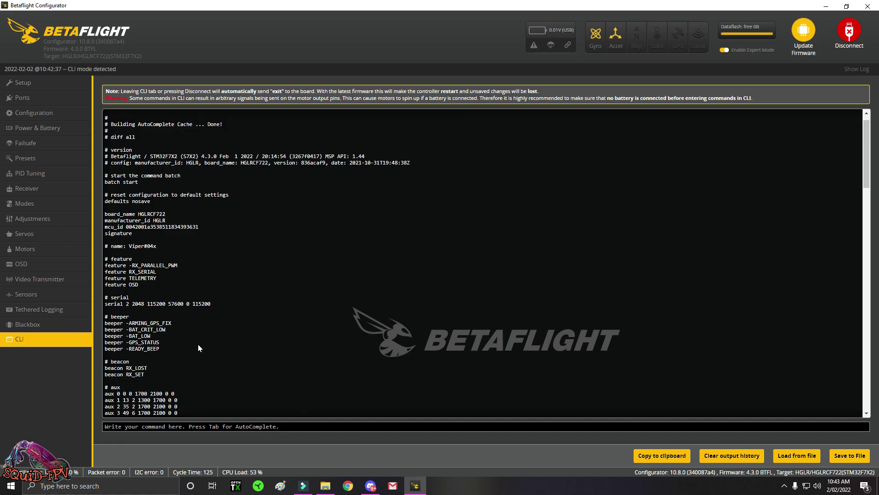
scroll(198, 345, "down", 10)
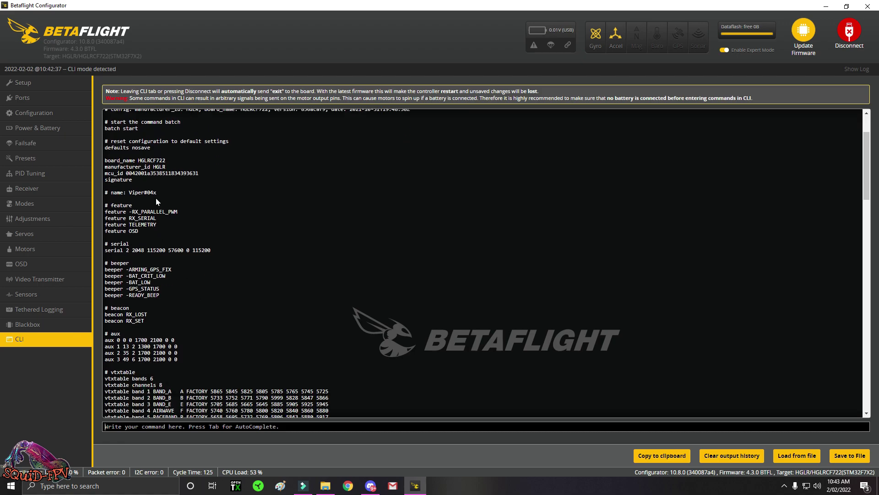
scroll(191, 265, "up", 5)
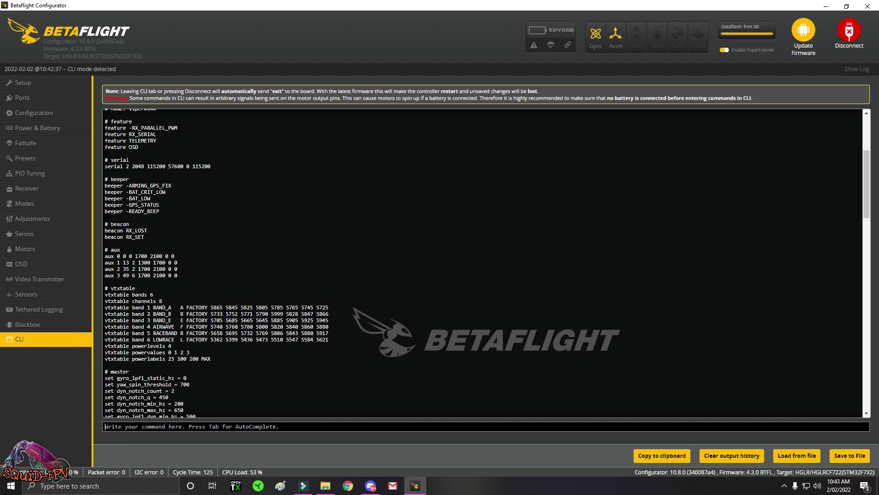
left_click_drag(105, 287, 294, 356)
left_click(293, 355)
scroll(280, 348, "down", 5)
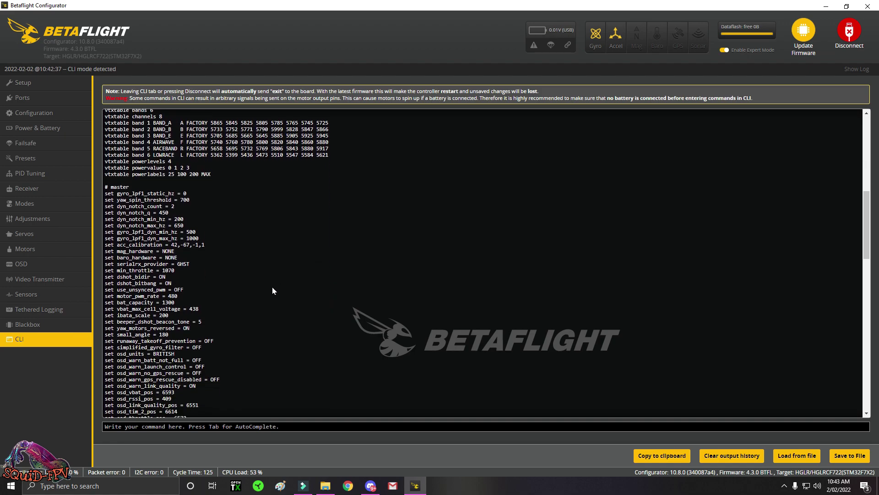
scroll(272, 287, "down", 15)
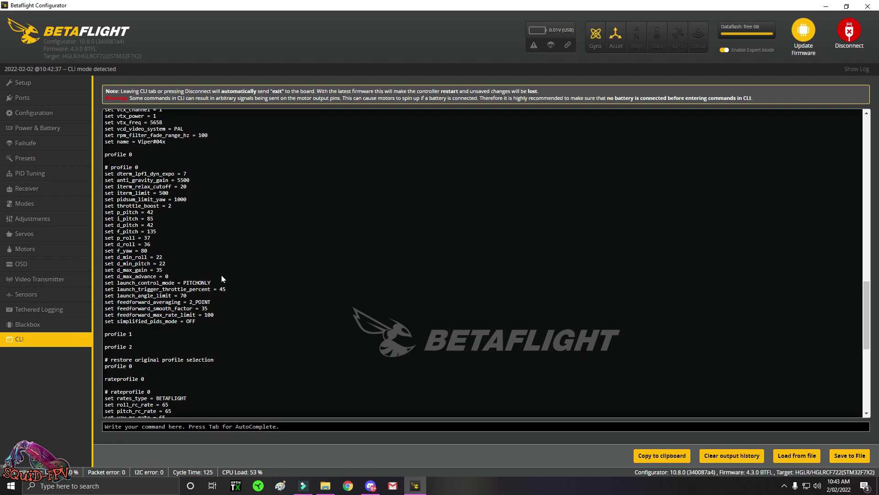
scroll(221, 280, "down", 8)
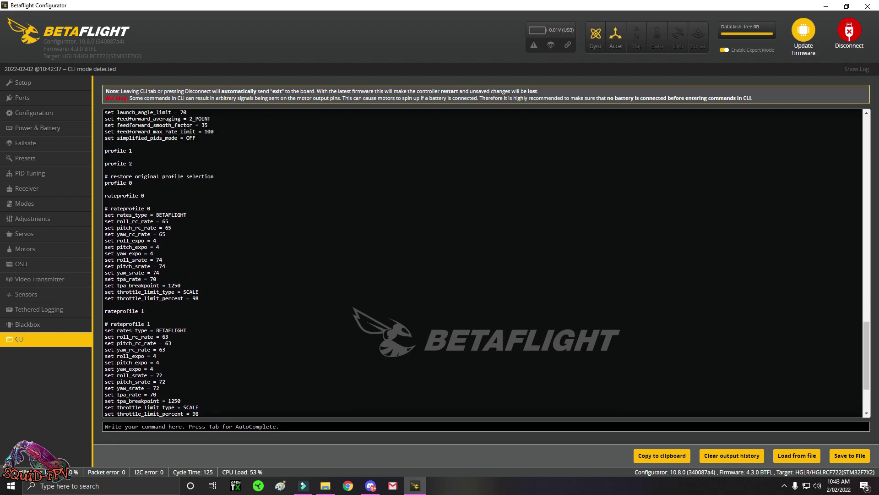
scroll(174, 320, "down", 3)
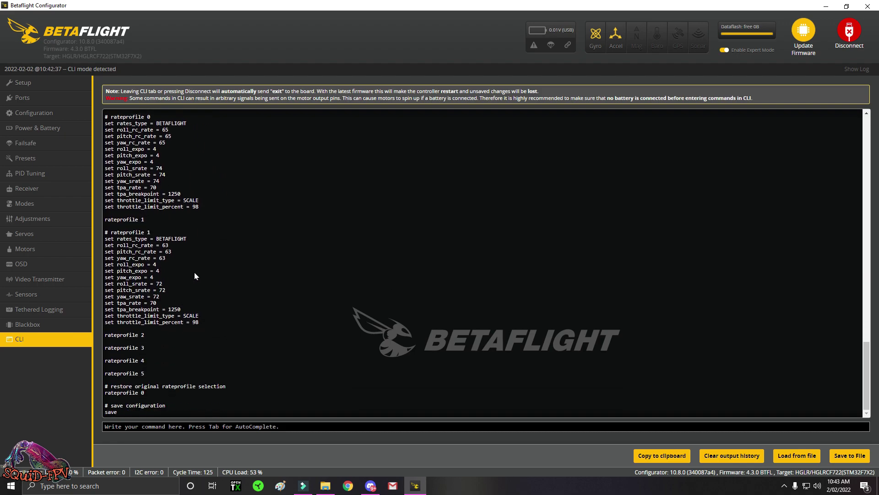
scroll(195, 274, "up", 5)
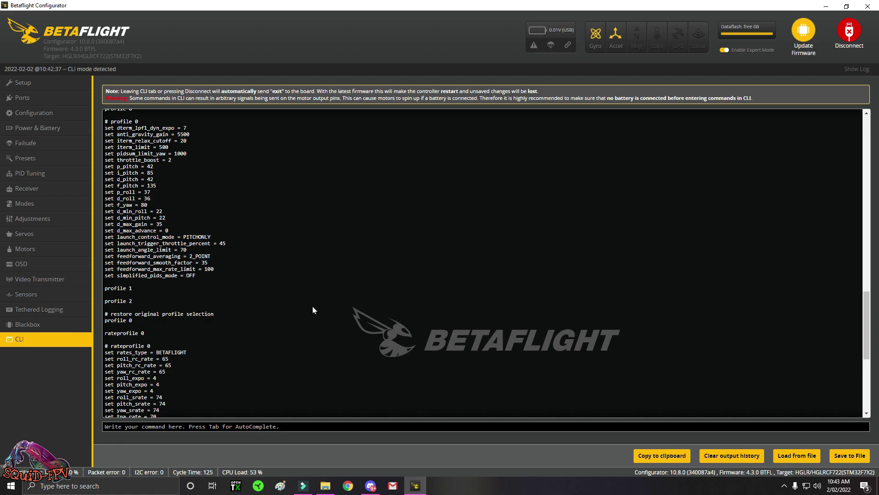
scroll(312, 306, "up", 15)
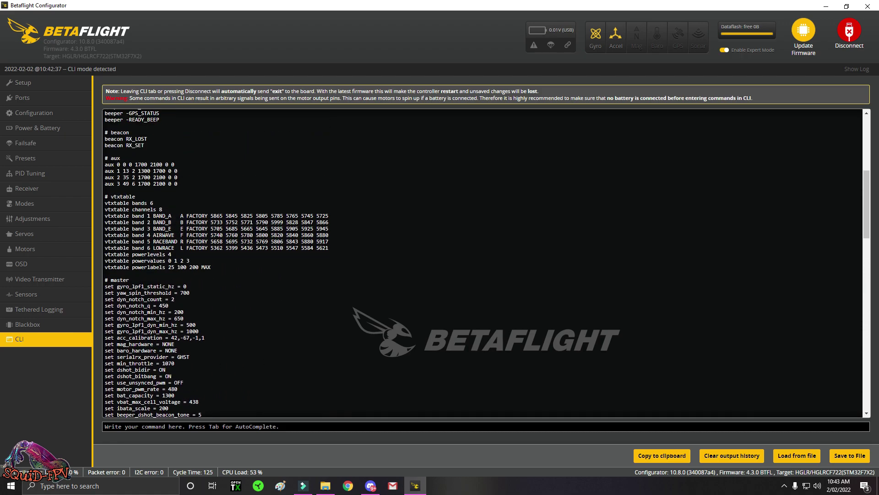
scroll(485, 263, "down", 3)
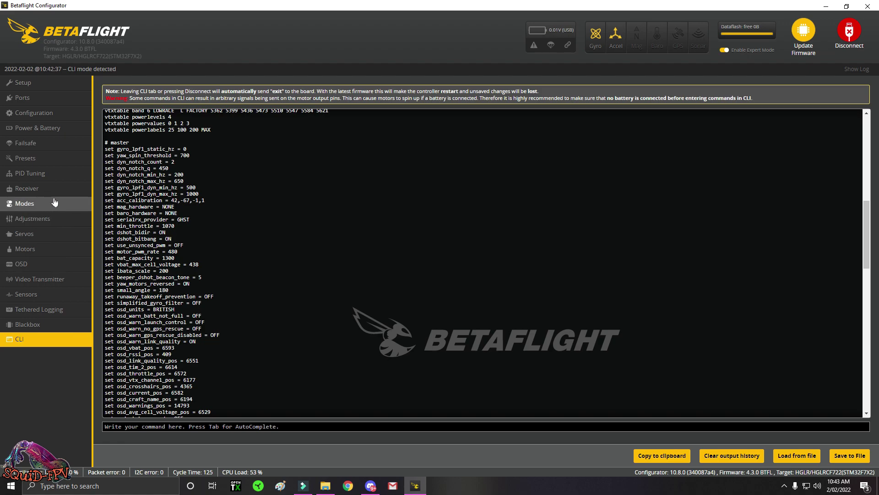
From Presets, save the config backup with the date suffix replaced by RC3 (BTFL_cli_backup_Viper#04xRC3).
left_click(34, 158)
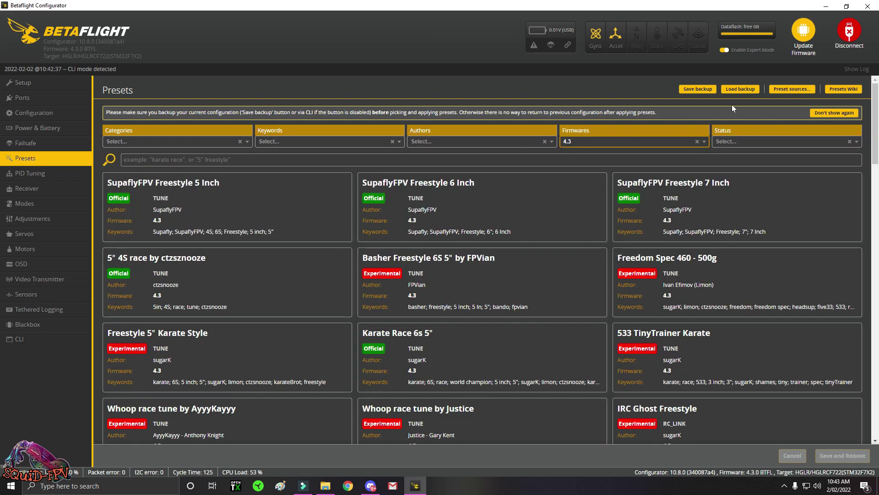
left_click(698, 88)
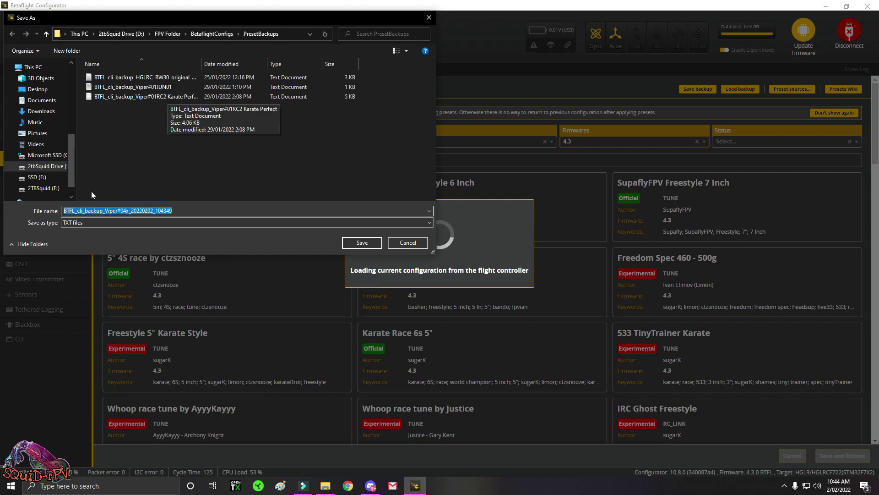
left_click(174, 210)
key("shift+Left")
key("shift+Left")
key("shift+Left")
key("shift+Left")
key("shift+Left")
key("shift+Left")
key("shift+Left")
key("shift+Left")
key("shift+Left")
key("shift+Left")
key("shift+Left")
key("shift+Left")
key("shift+Left")
key("shift+Left")
key("shift+Left")
key("shift+Left")
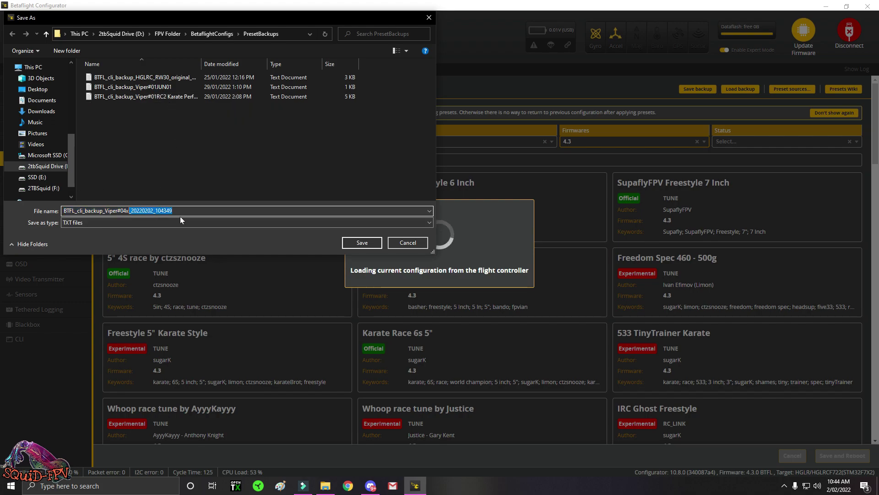
key("BackSpace")
type("RC")
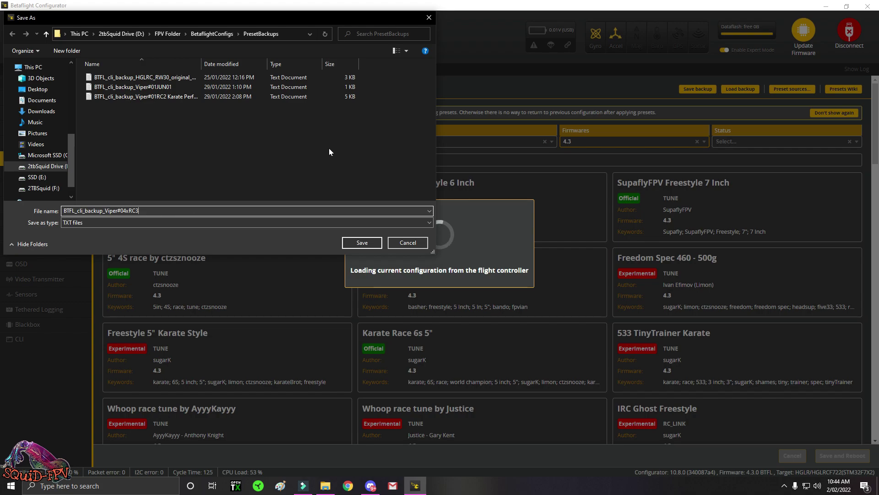
left_click(353, 242)
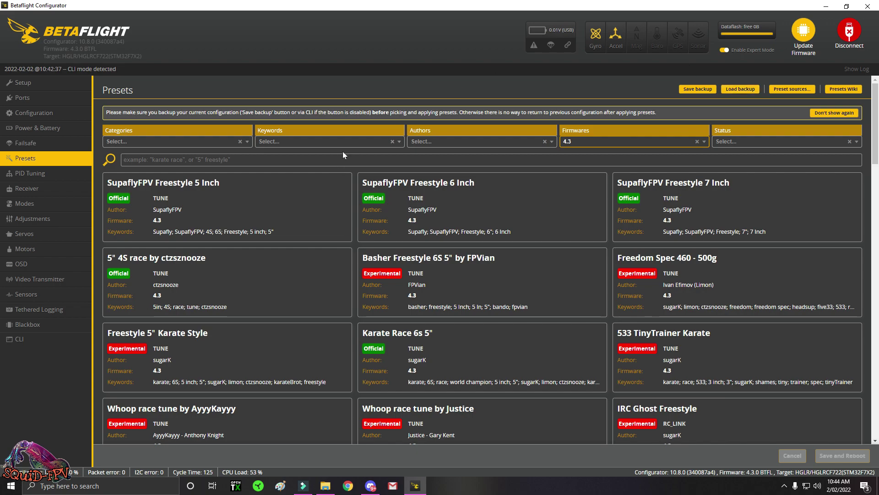
Disconnect and reconnect the flight controller, then return to the CLI console.
left_click(19, 339)
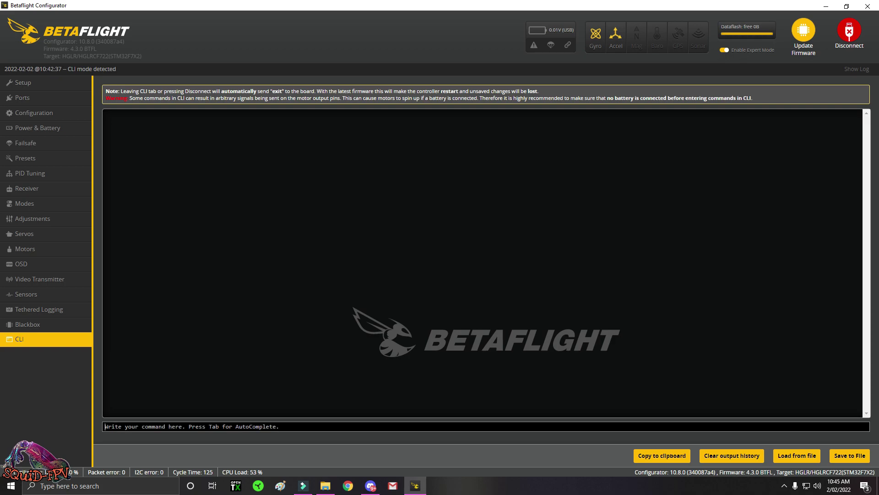
left_click(837, 44)
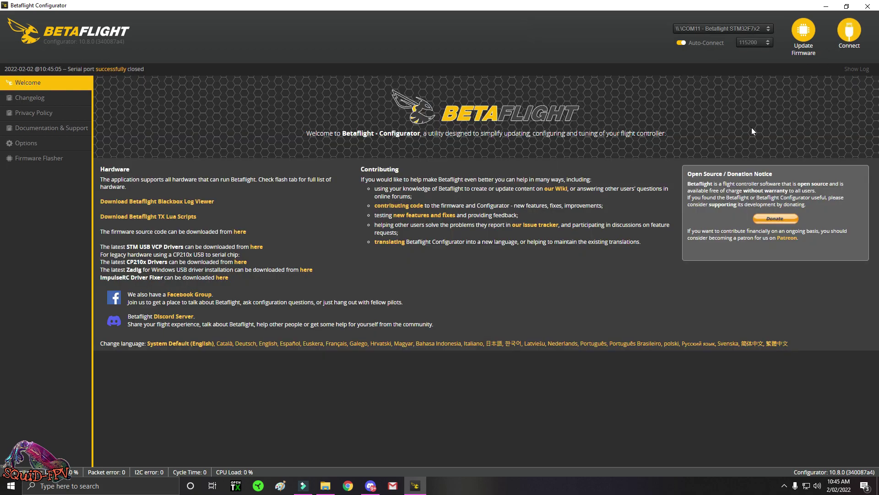
left_click(850, 32)
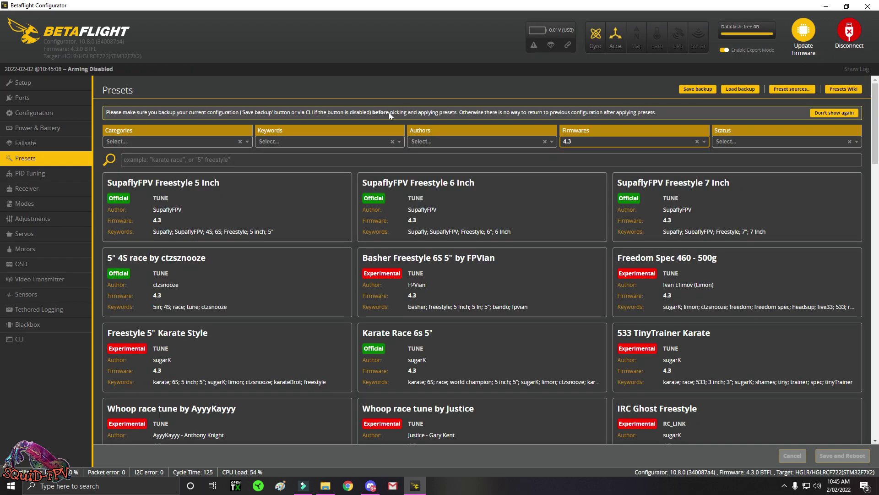
left_click(35, 341)
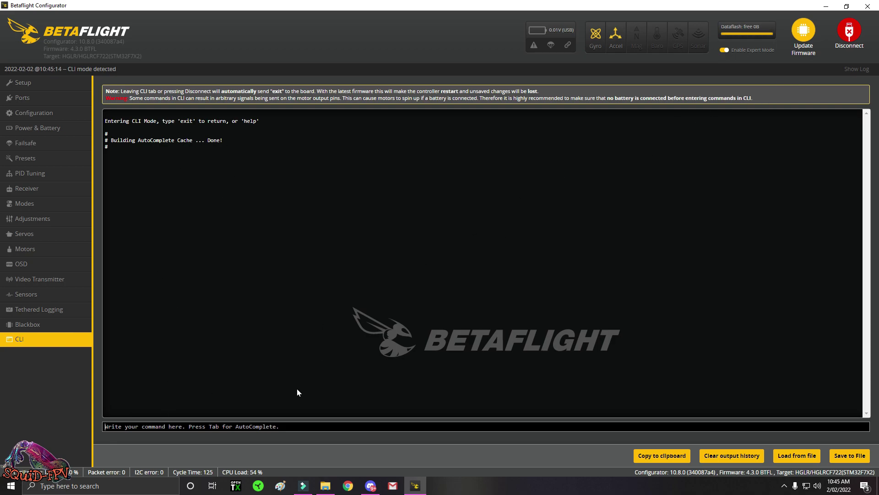
Send 'bl' to reboot the flight controller into bootloader mode.
type("bl")
key("Return")
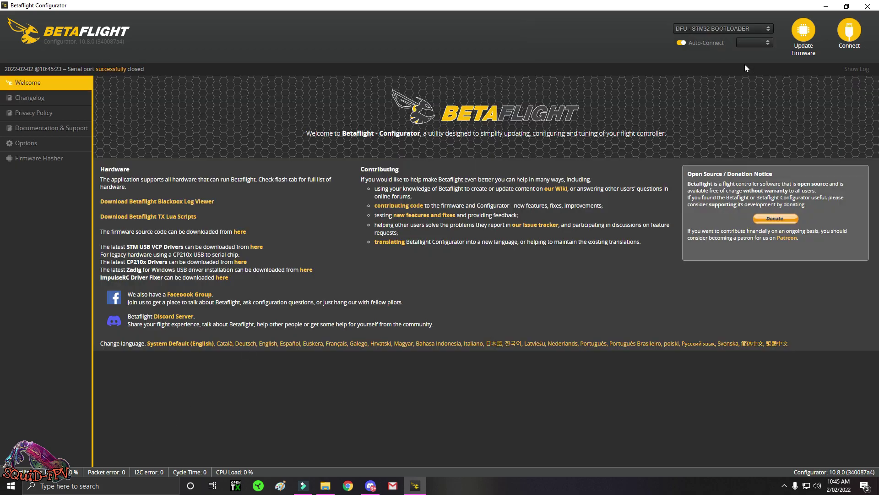
left_click(803, 32)
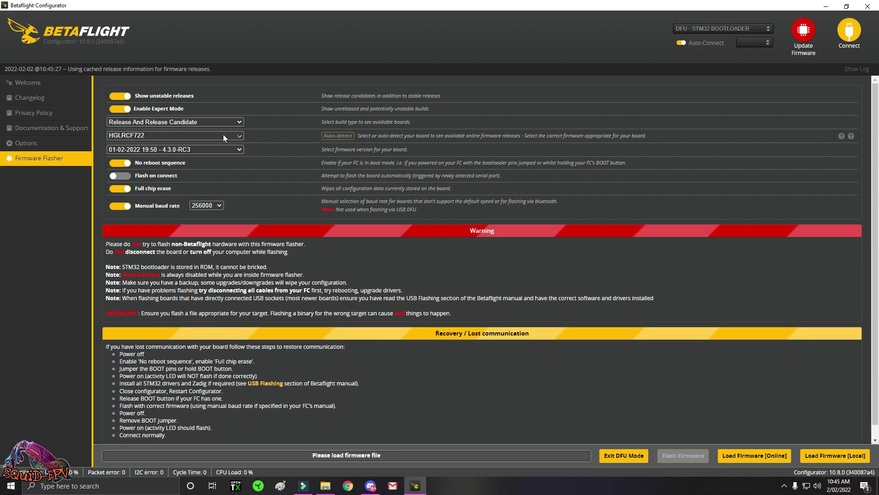
Keep target HGLRCF722 and version 4.3.0-RC3, and load the firmware online for flashing.
left_click(237, 134)
scroll(169, 194, "down", 5)
scroll(167, 192, "down", 2)
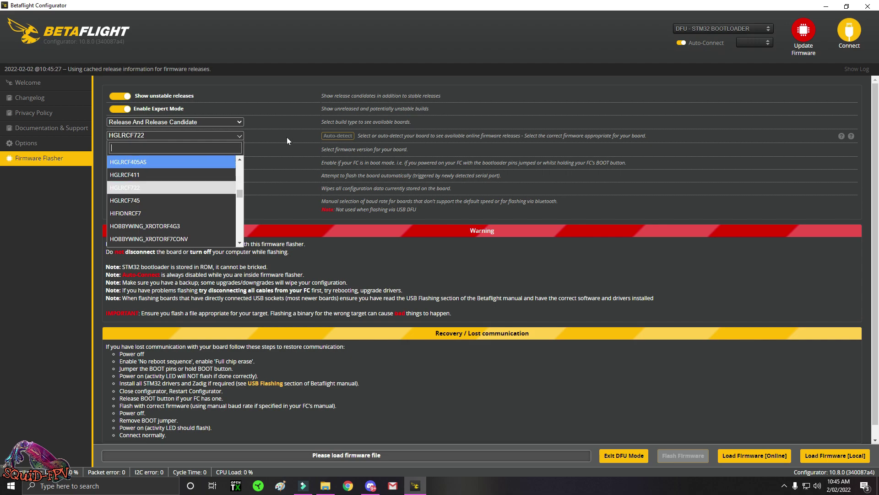
left_click(251, 134)
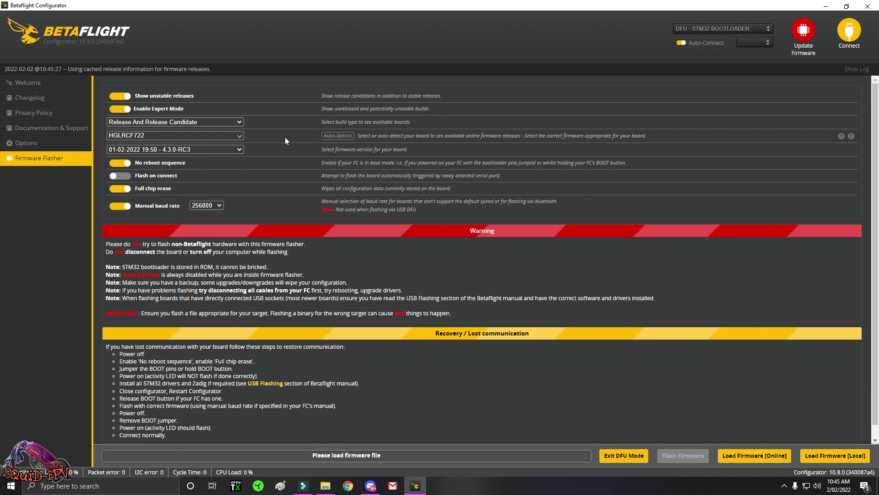
left_click(237, 149)
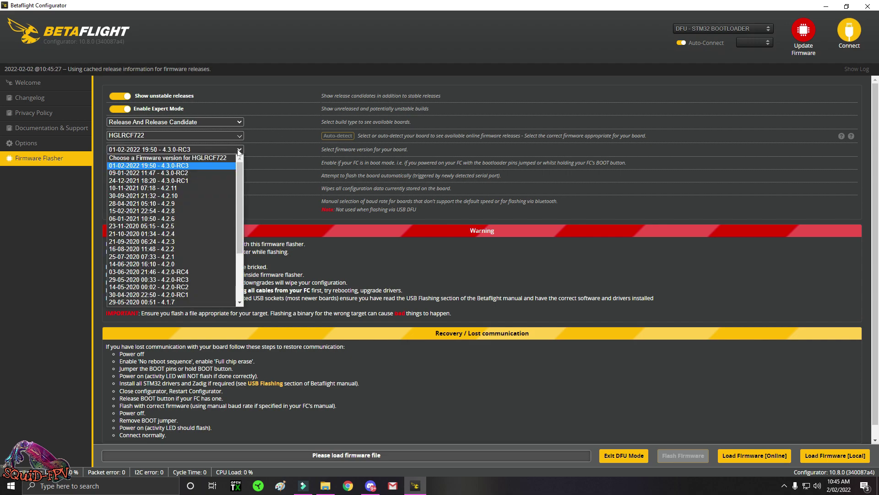
left_click(189, 165)
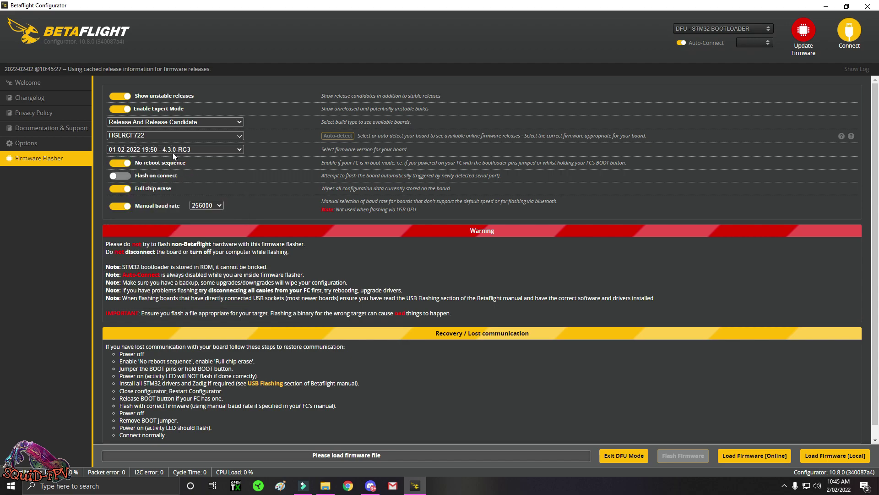
scroll(300, 201, "down", 1)
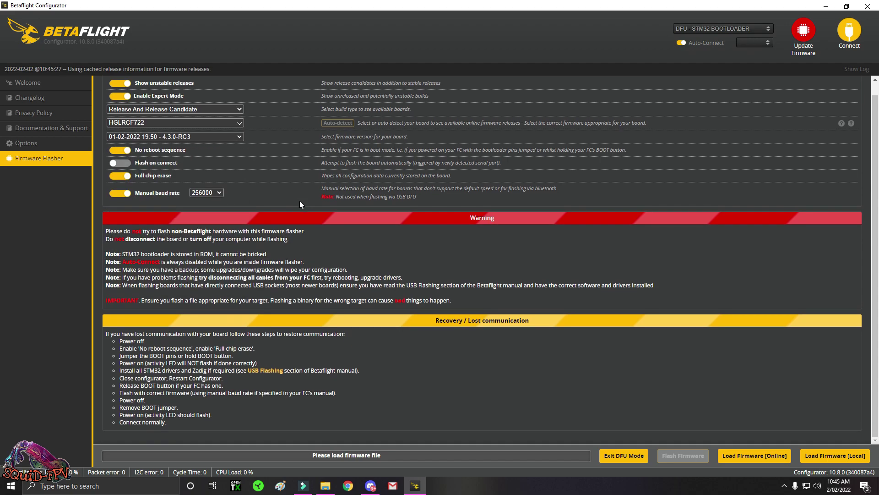
left_click(751, 454)
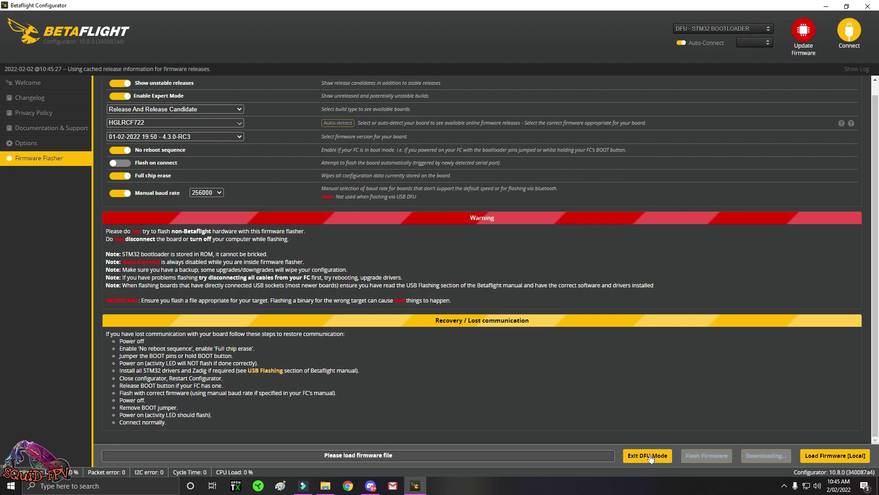
scroll(594, 424, "down", 3)
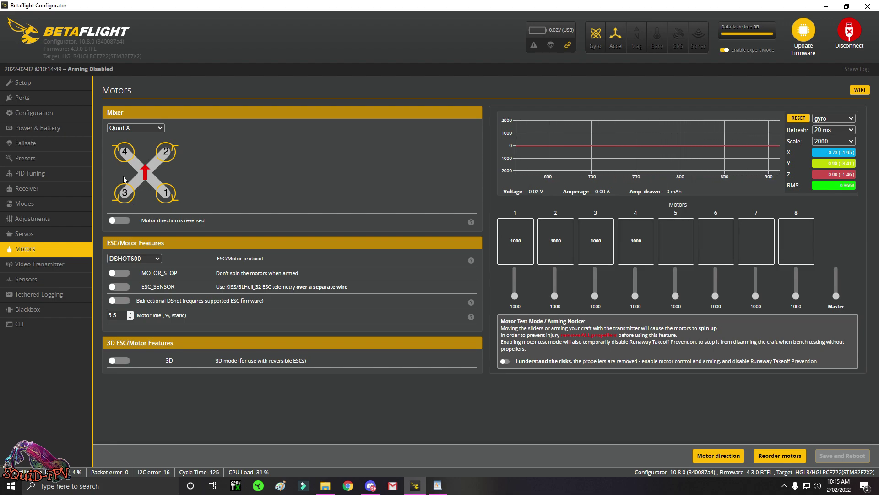
Review the Setup, Ports and Receiver tabs of the freshly flashed board.
left_click(45, 81)
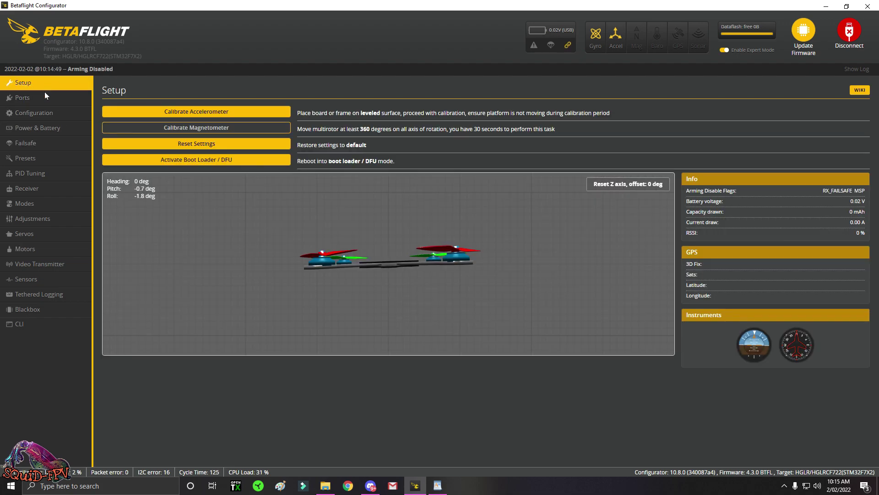
left_click(43, 100)
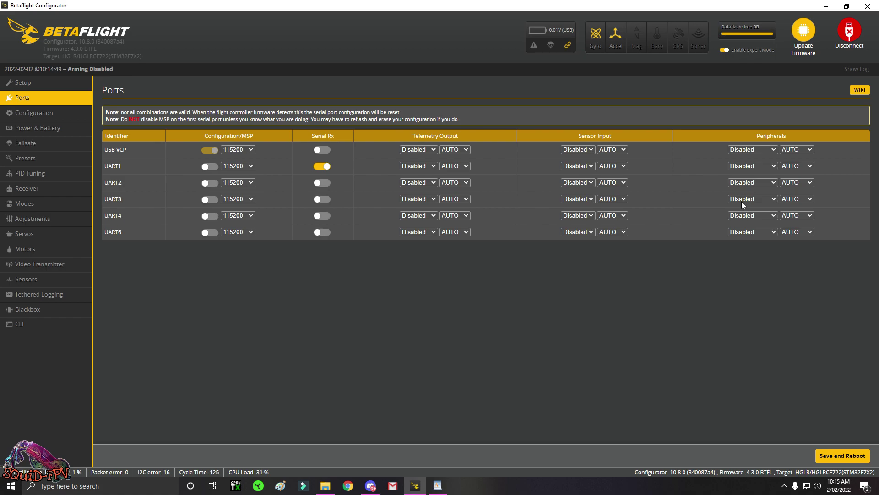
left_click(34, 187)
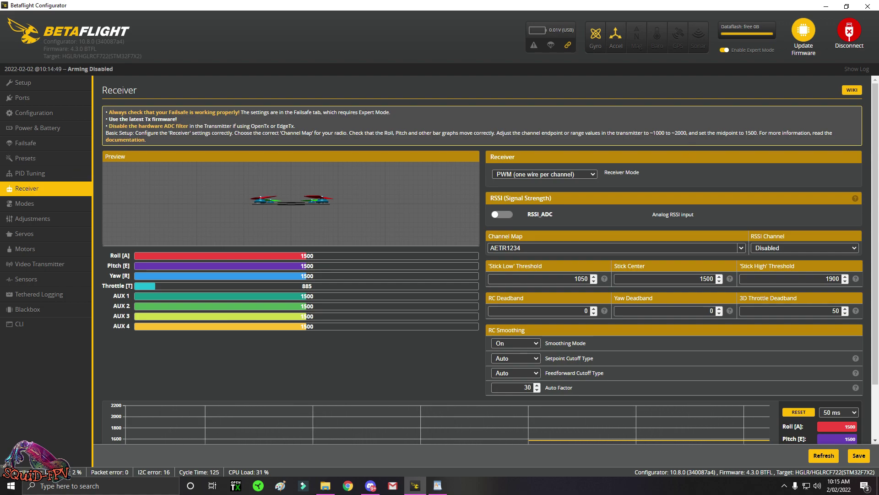
Paste the saved diff into the CLI and run it to restore the configuration.
left_click(32, 323)
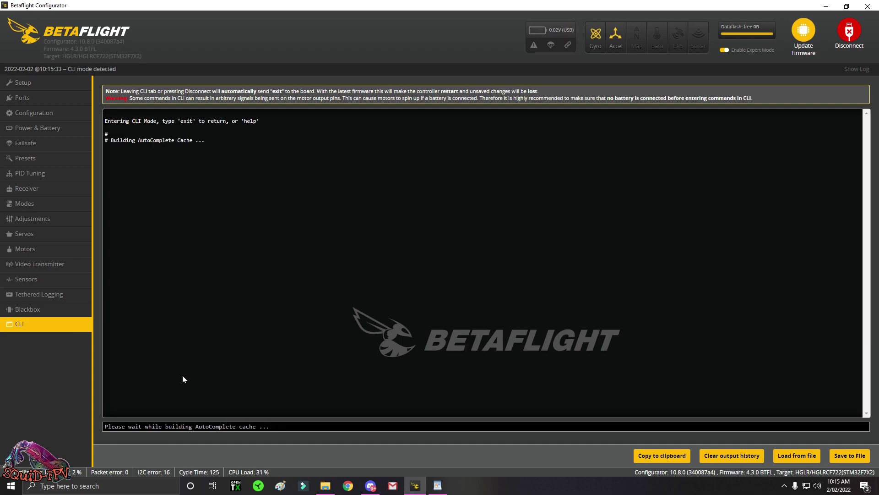
right_click(139, 426)
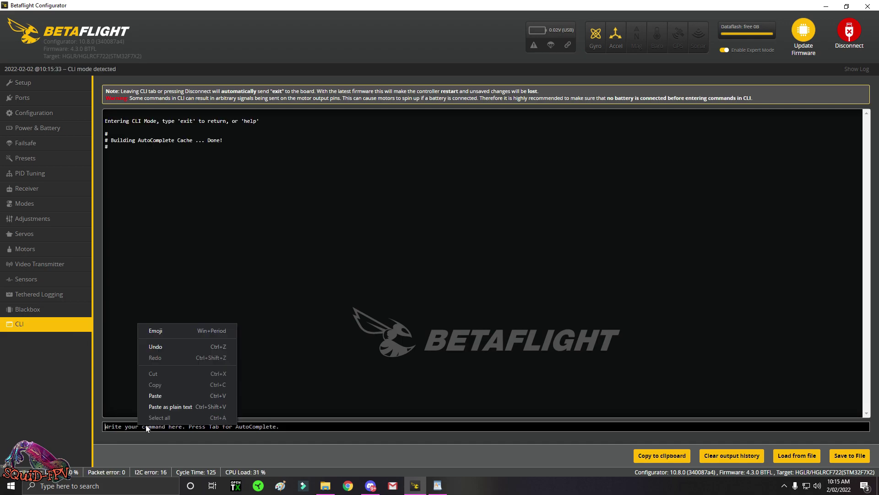
left_click(183, 394)
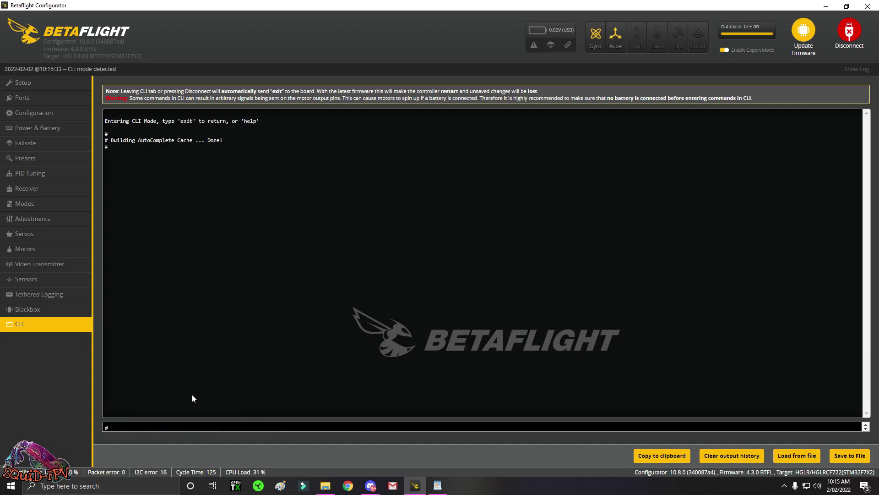
key("Return")
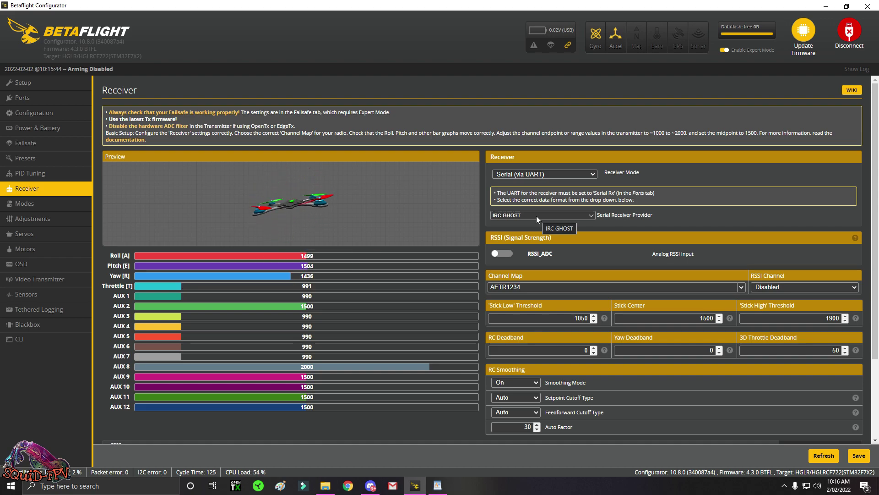
Calibrate the accelerometer in Setup and confirm UART3 is assigned to VTX in Ports.
left_click(39, 85)
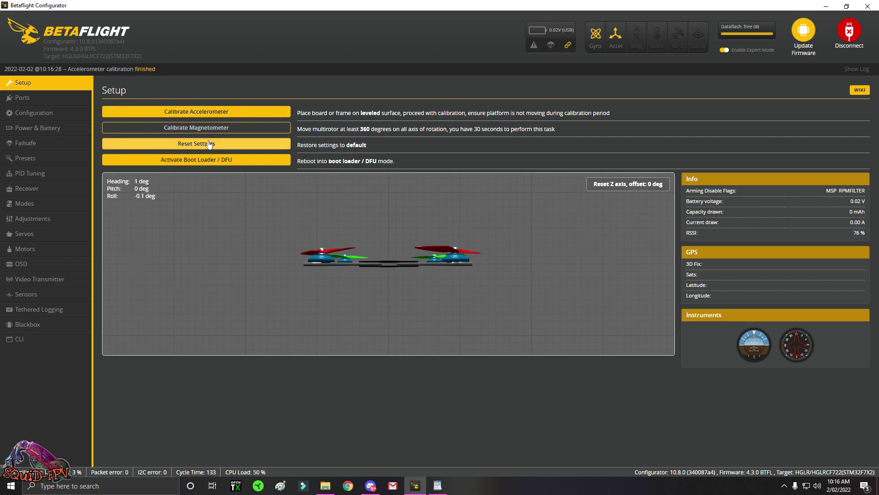
left_click(63, 102)
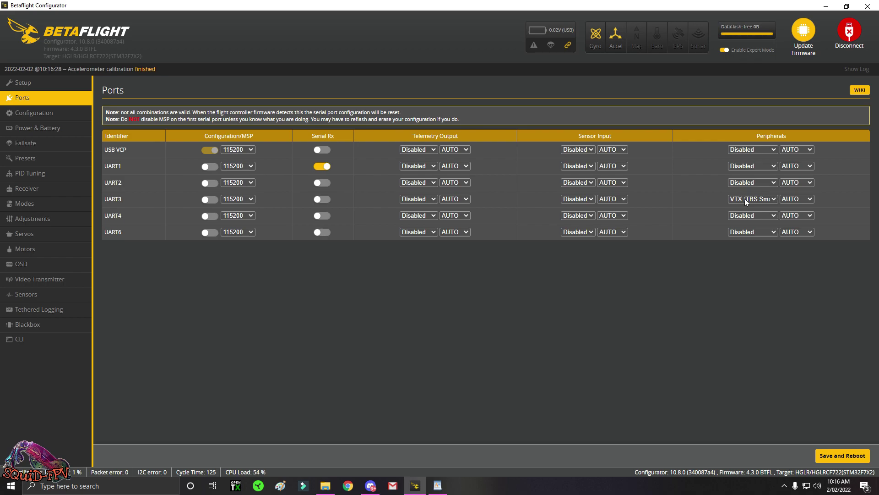
left_click(31, 114)
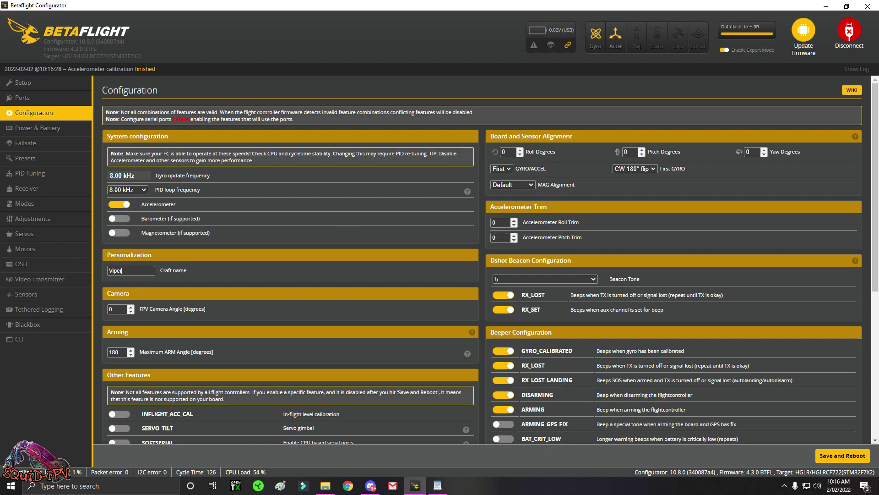
Append '#04x' to make the craft name Viper#04x, then Save and Reboot.
type("#04x")
scroll(255, 282, "down", 2)
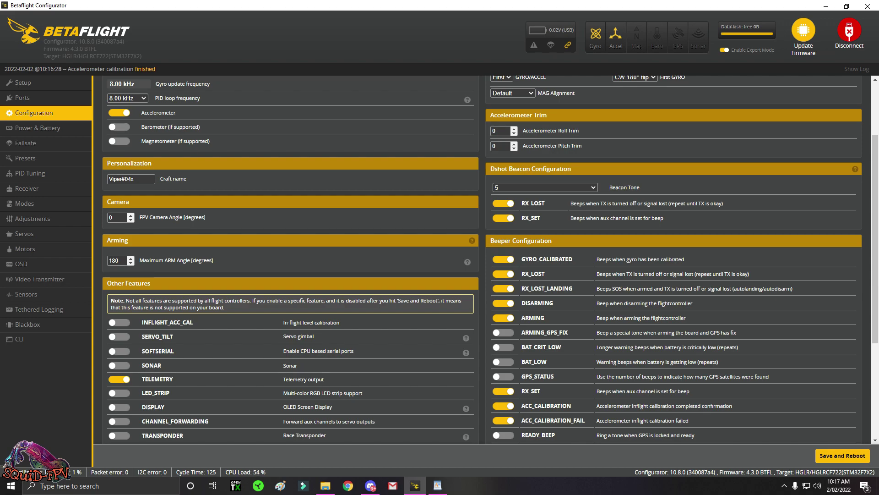
scroll(195, 313, "down", 3)
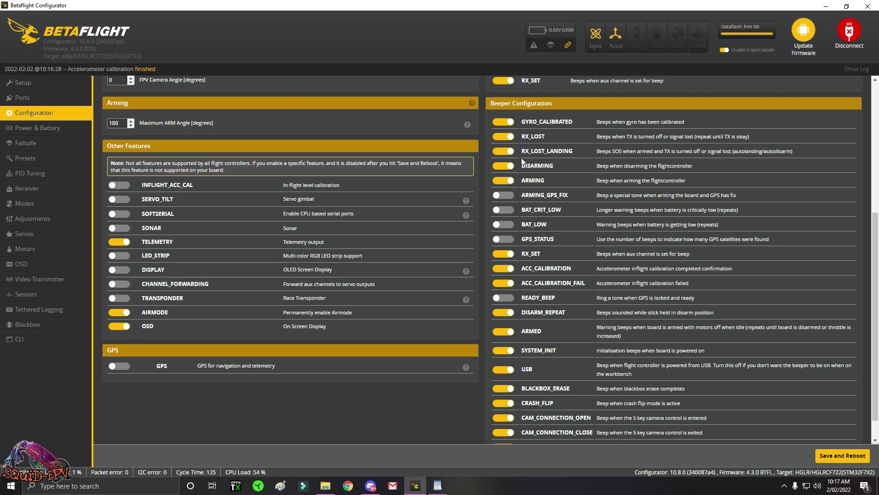
scroll(562, 145, "down", 1)
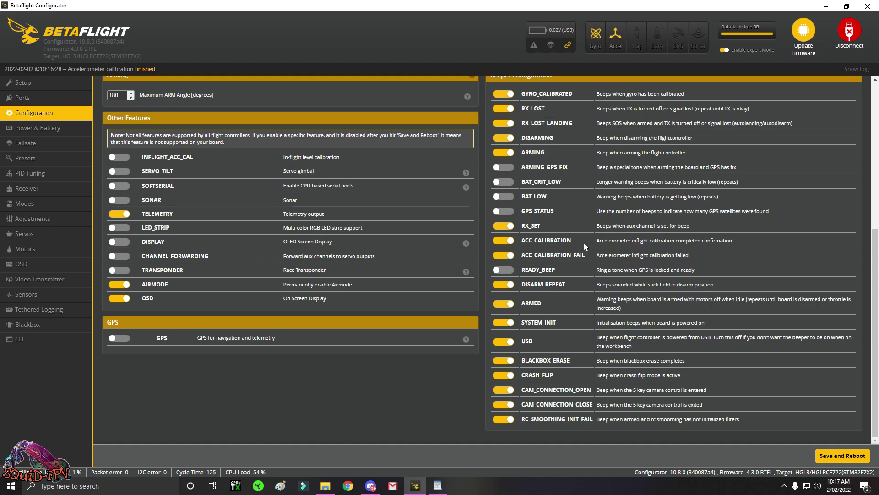
left_click(843, 455)
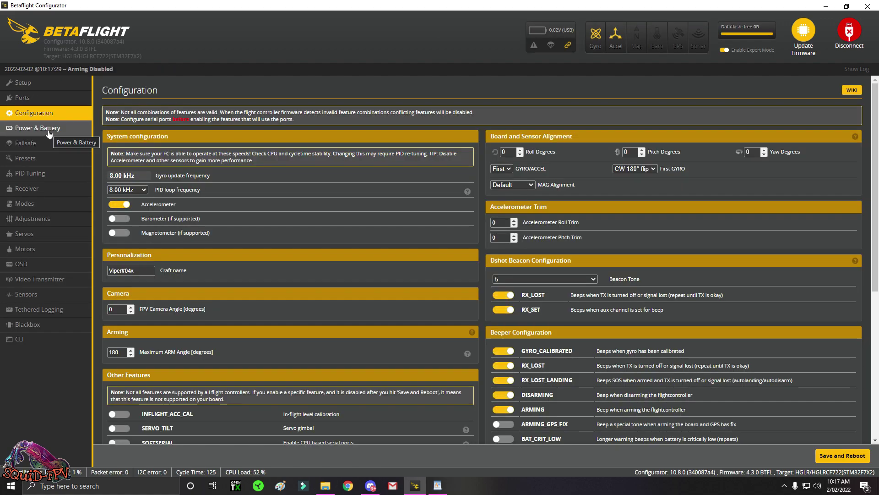
Check the Power & Battery and Failsafe settings, then view the 4.3 presets list.
left_click(49, 131)
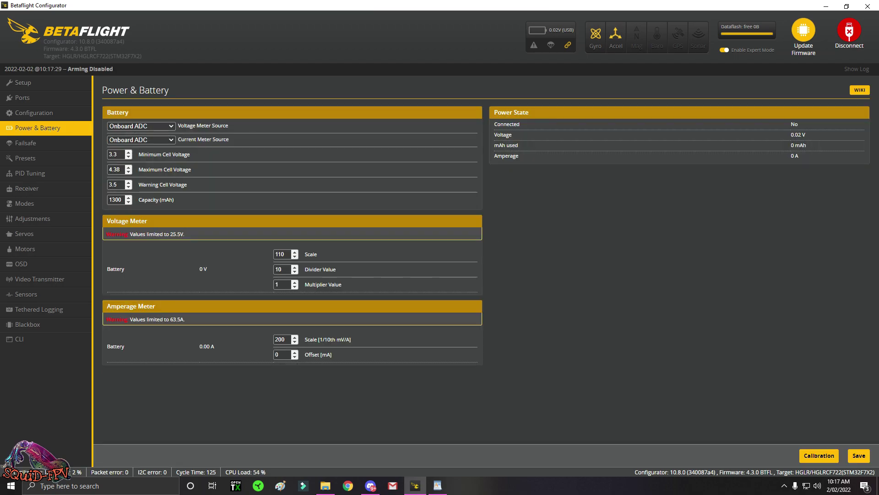
left_click(59, 146)
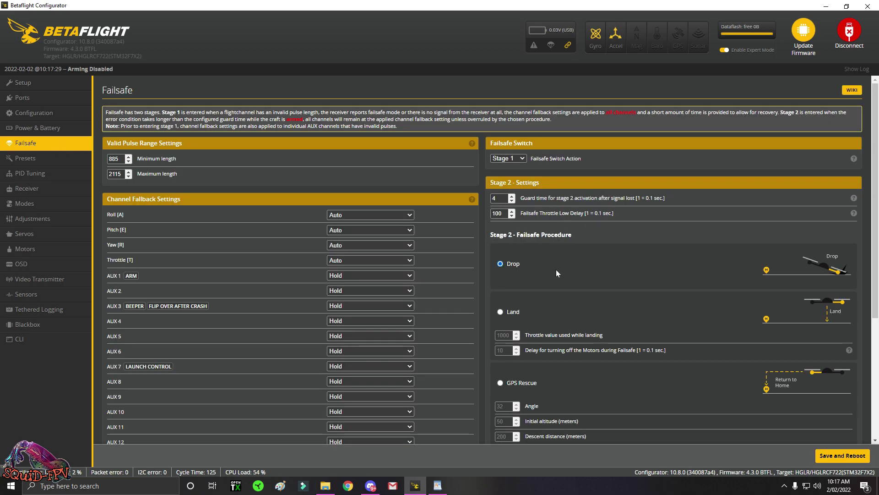
left_click(63, 160)
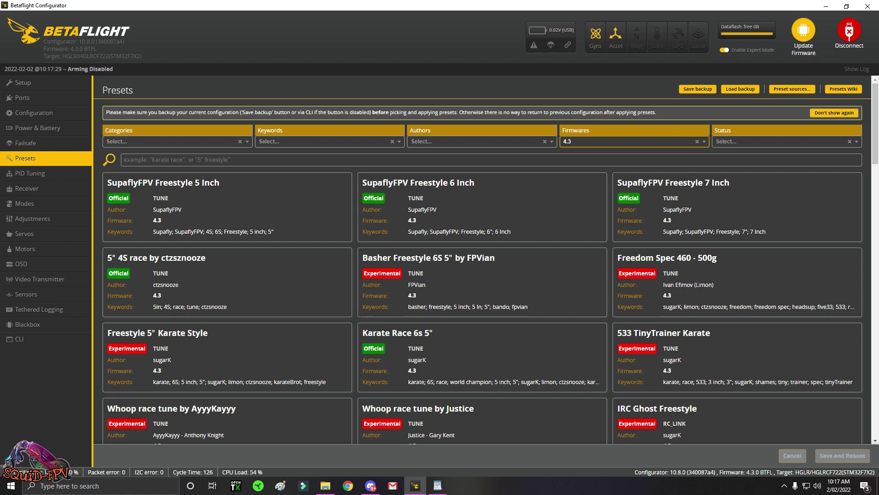
Open the Karate Race 6s 5" preset and keep its Dshot600 option selected.
scroll(394, 298, "down", 1)
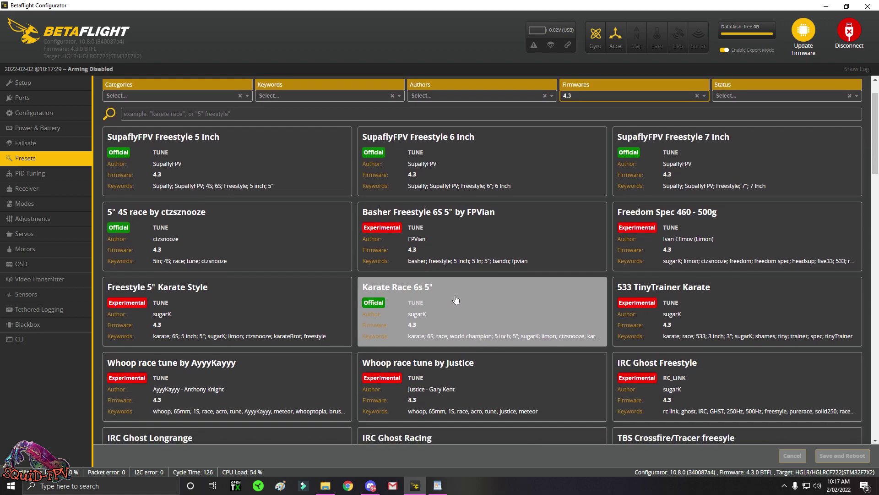
left_click(456, 300)
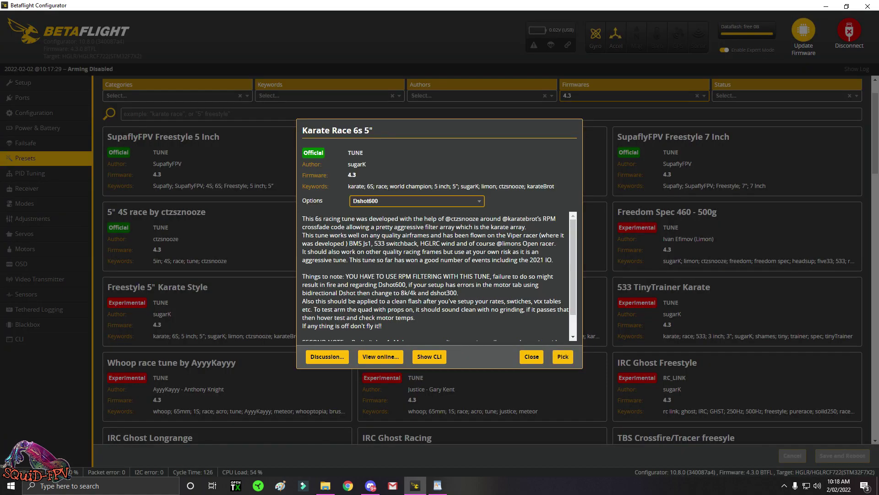
left_click(476, 202)
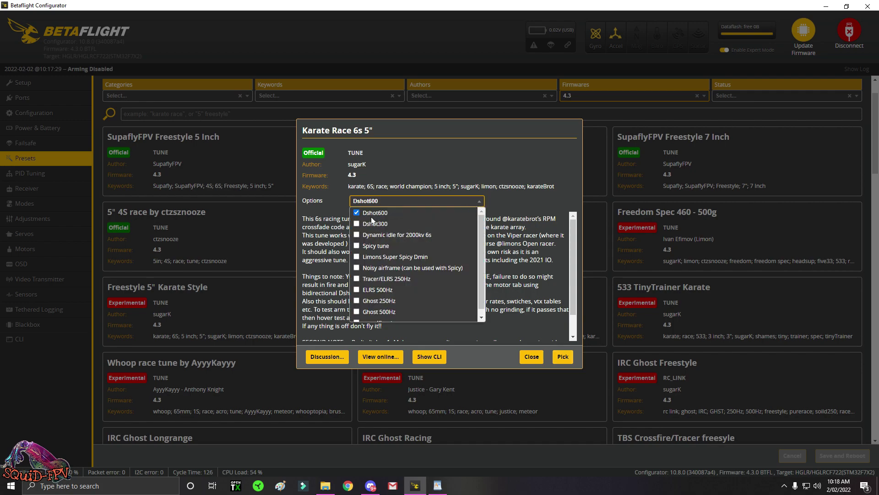
scroll(397, 223, "down", 1)
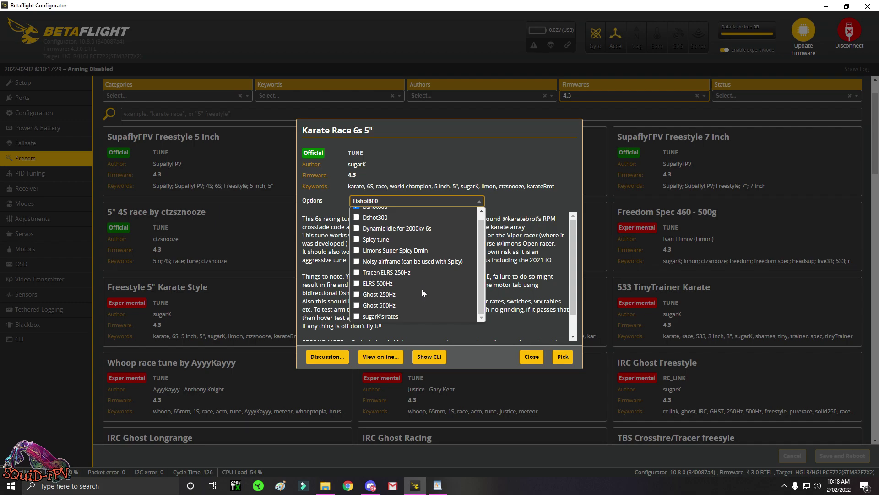
left_click(507, 163)
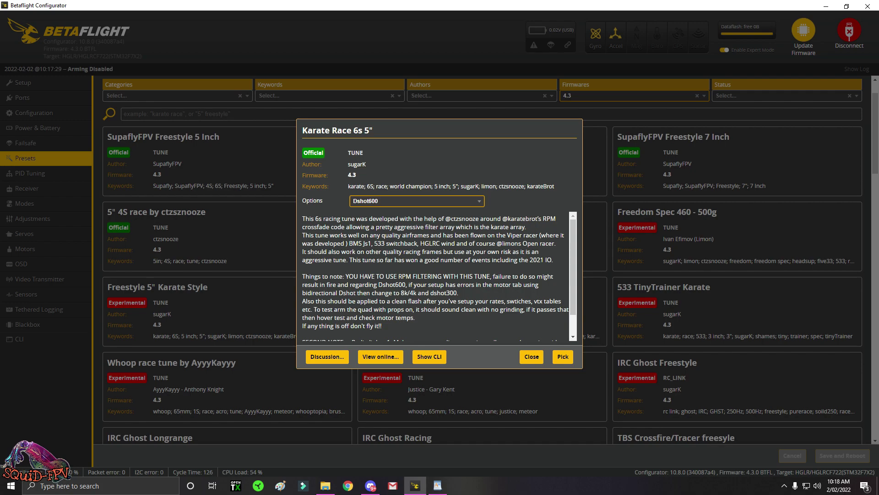
Read the preset notes, pick it, accept the DSHOT warning, and save and reboot.
left_click_drag(303, 276, 349, 276)
left_click(478, 274)
left_click_drag(306, 218, 481, 309)
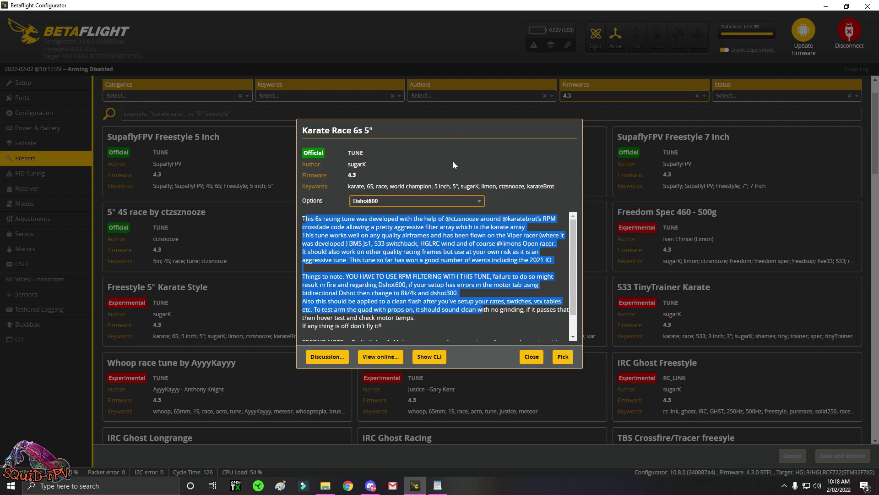
left_click(401, 273)
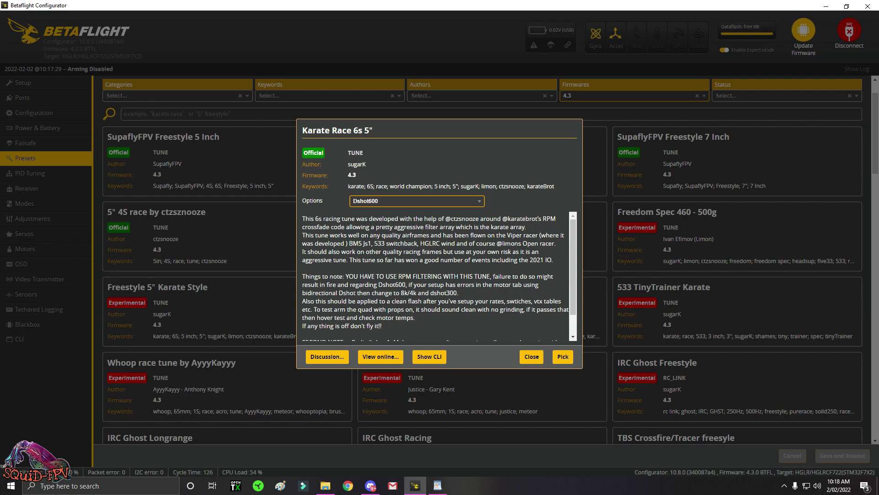
left_click(557, 355)
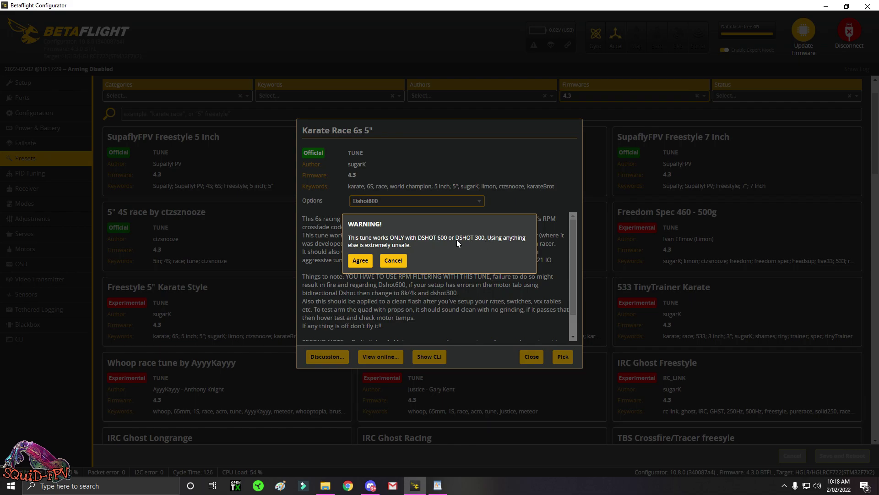
left_click(371, 259)
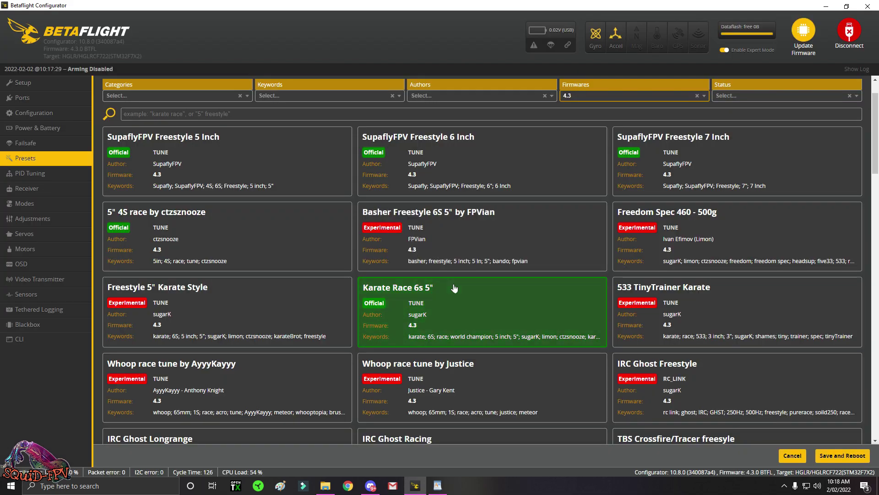
left_click(829, 452)
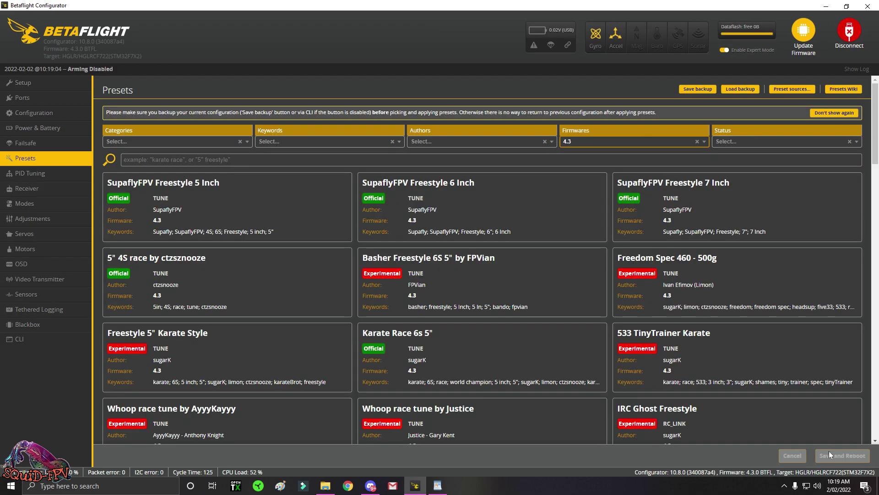
Verify Rateprofile 1's 0.65 RC rate and 500 deg/s rates in PID Tuning, save, then open Receiver.
left_click(36, 178)
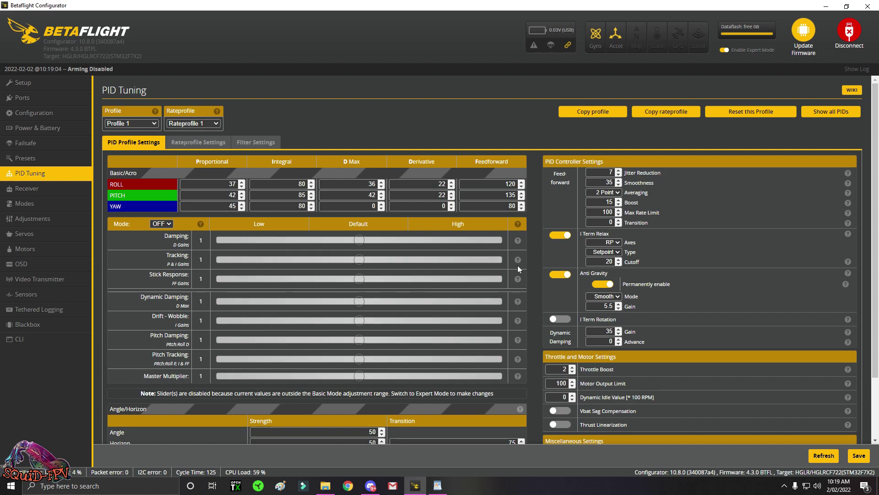
left_click(188, 143)
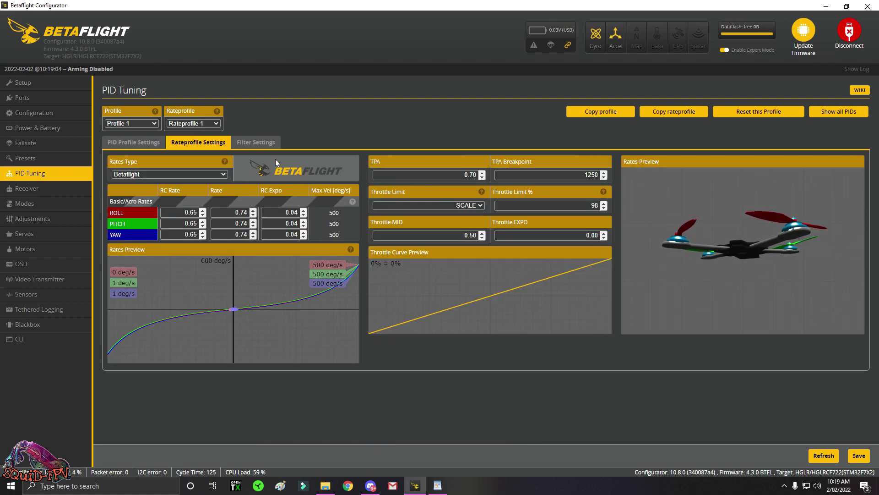
left_click(205, 123)
left_click(205, 137)
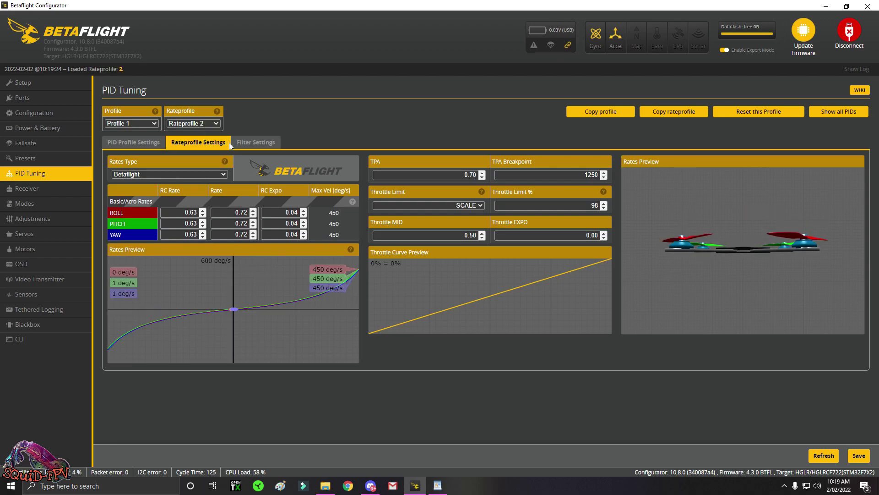
left_click(201, 123)
left_click(201, 130)
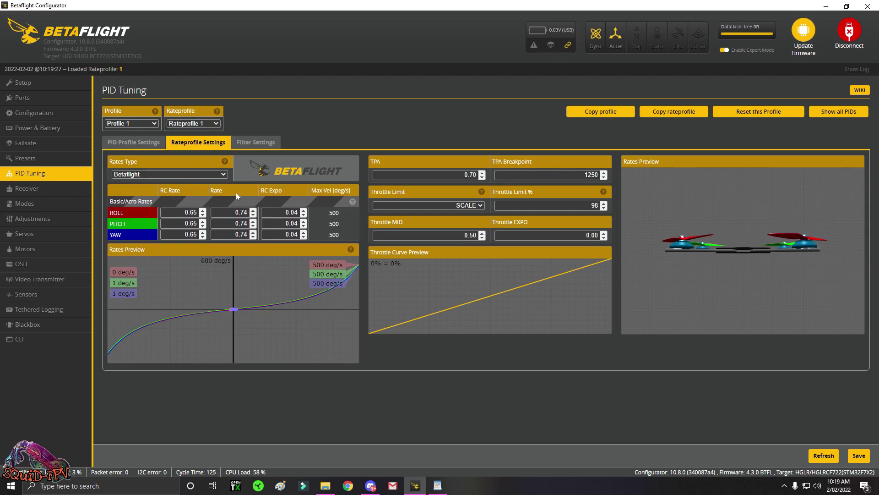
left_click(859, 455)
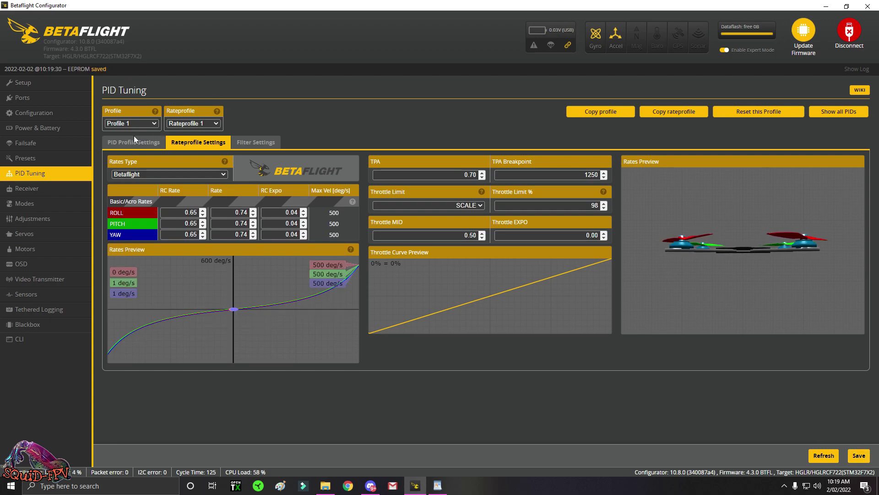
left_click(47, 192)
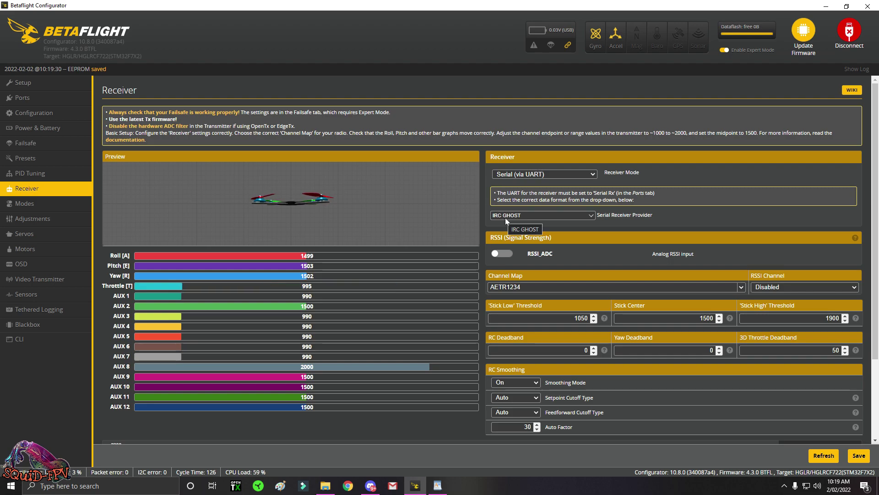
Look over Receiver and Modes, save the configuration, then move through Adjustments to Servos.
scroll(589, 207, "down", 3)
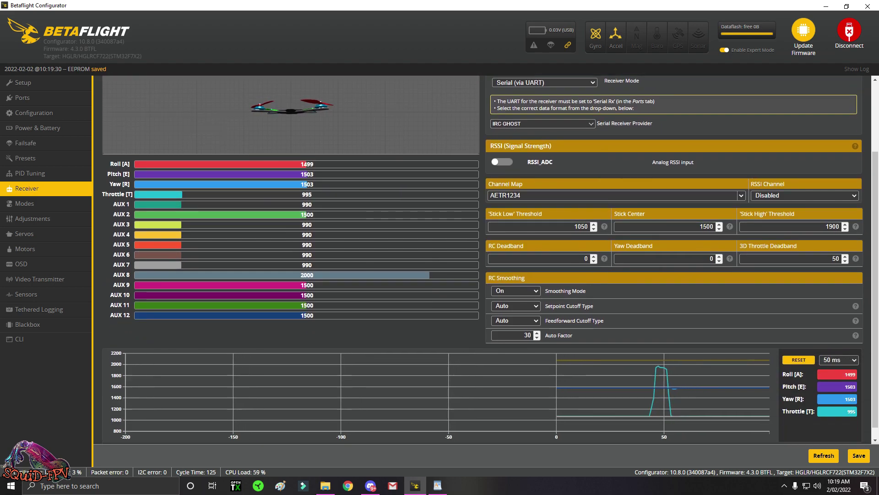
scroll(256, 131, "up", 3)
left_click(46, 202)
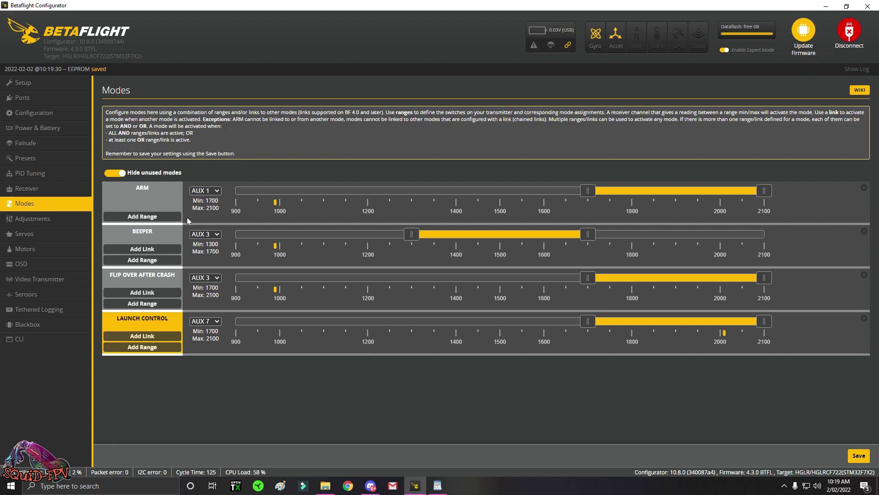
left_click(856, 456)
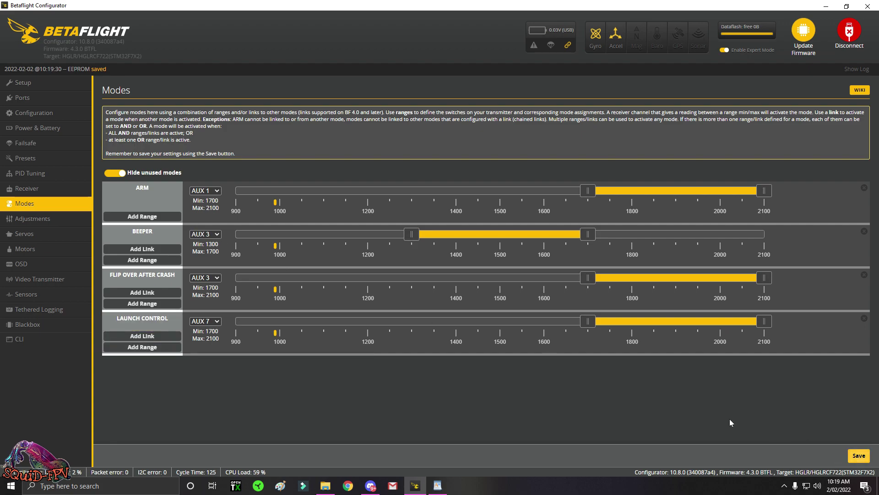
left_click(44, 220)
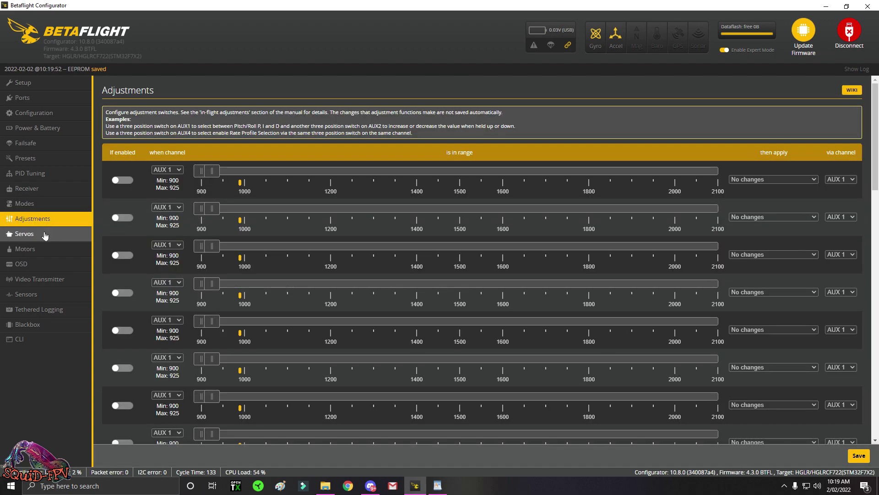
left_click(44, 234)
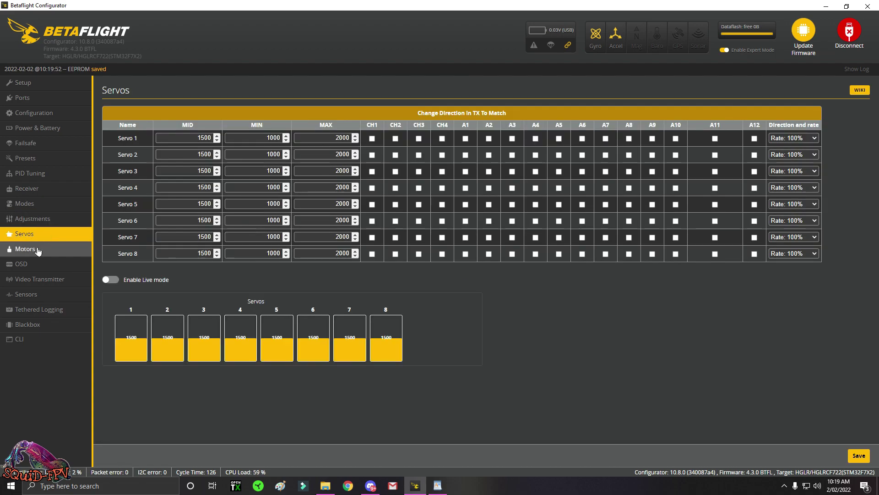
Review the Motors page's DSHOT600 and bidirectional DShot settings, then go to the OSD page.
left_click(38, 247)
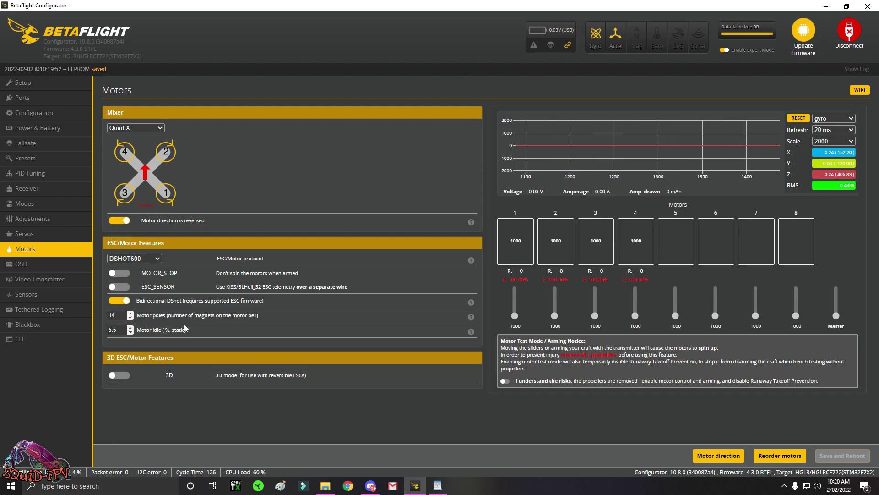
left_click(35, 270)
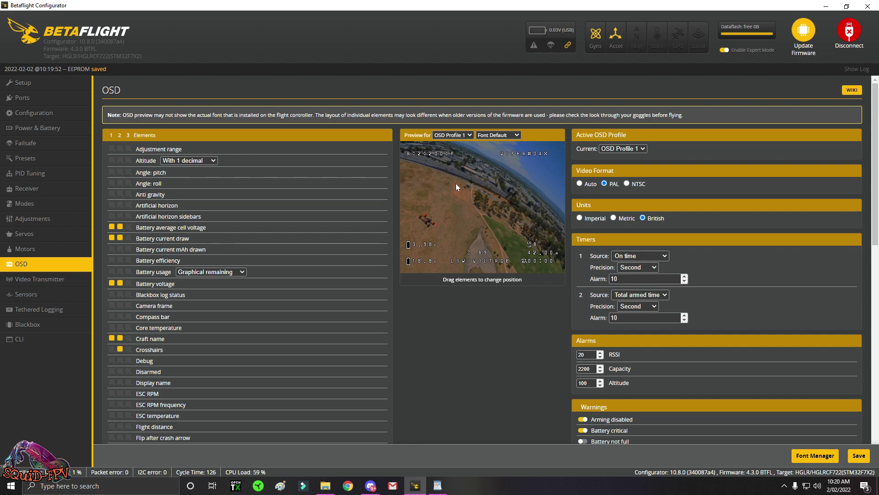
Toggle the Artificial horizon OSD element on and back off, then go to Video Transmitter.
scroll(174, 190, "down", 1)
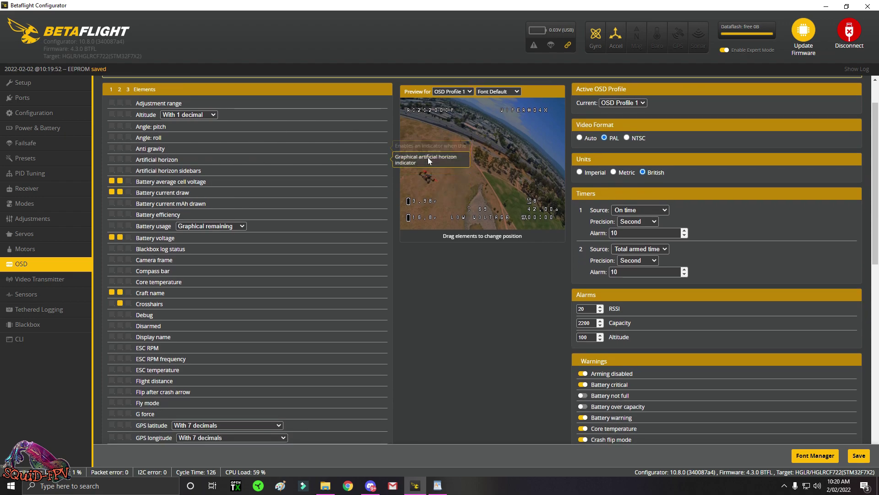
left_click(112, 159)
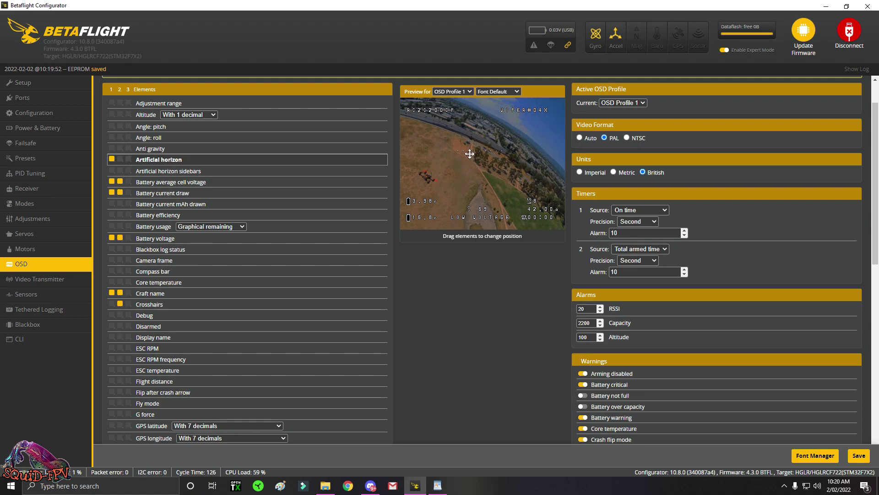
left_click(111, 160)
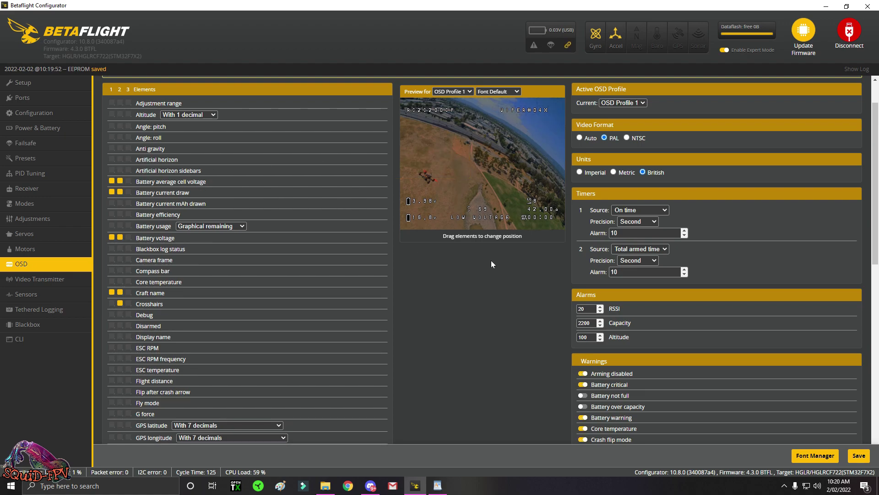
scroll(257, 265, "down", 2)
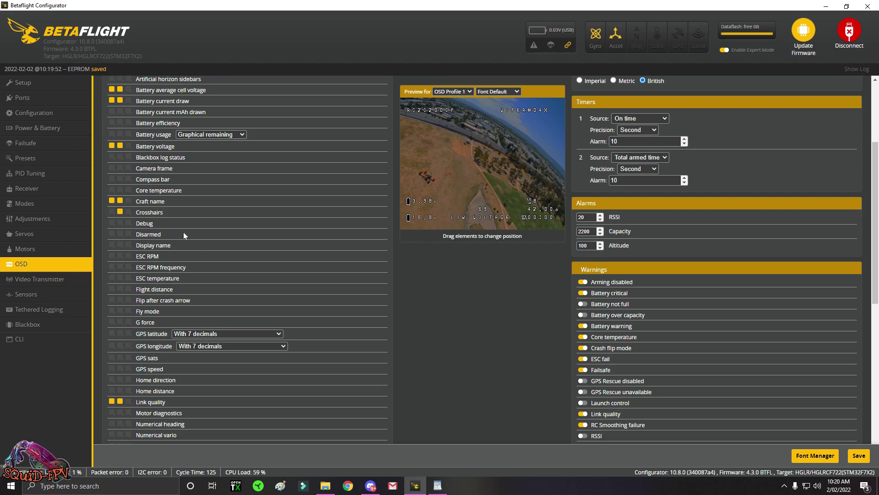
scroll(634, 156, "up", 3)
scroll(633, 293, "down", 10)
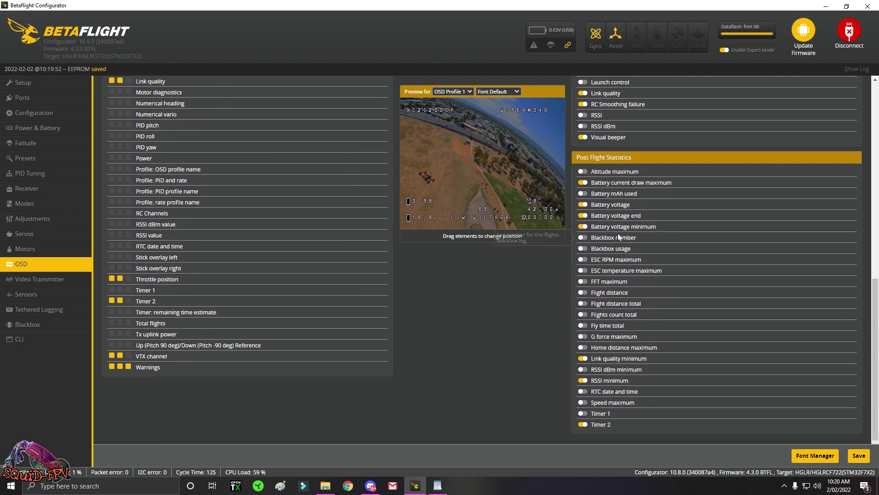
scroll(617, 180, "up", 3)
scroll(567, 190, "up", 1)
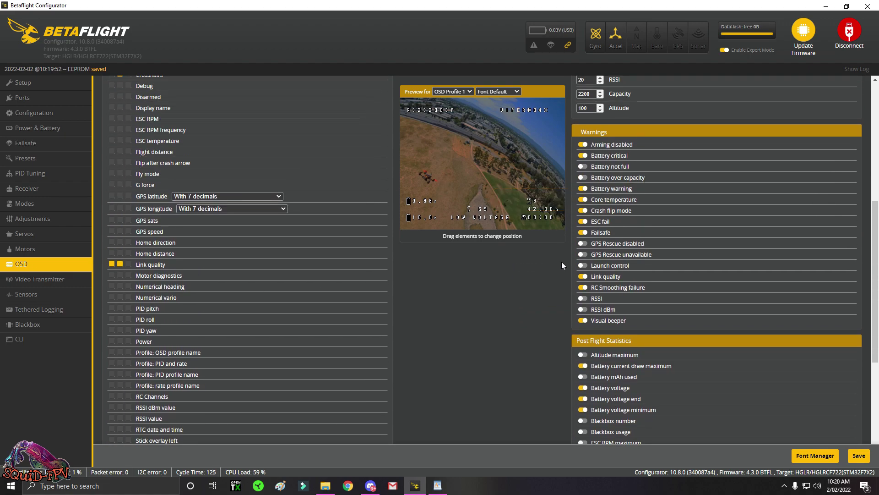
scroll(595, 252, "up", 1)
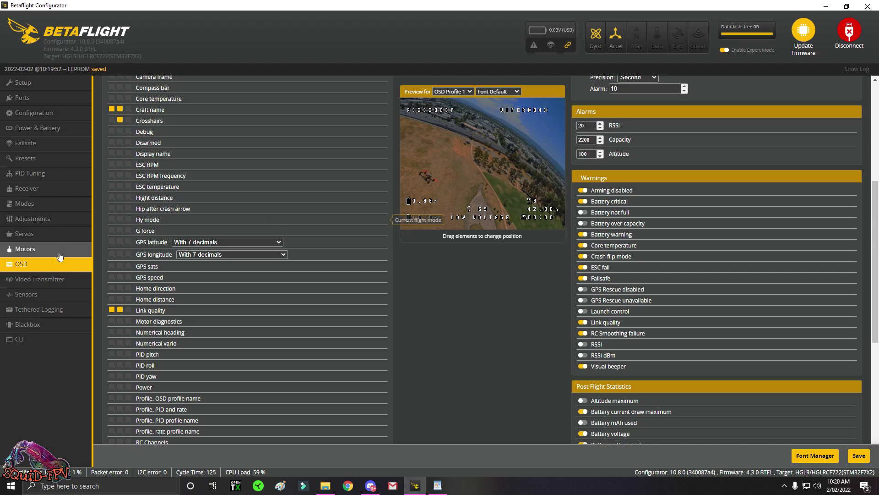
left_click(39, 279)
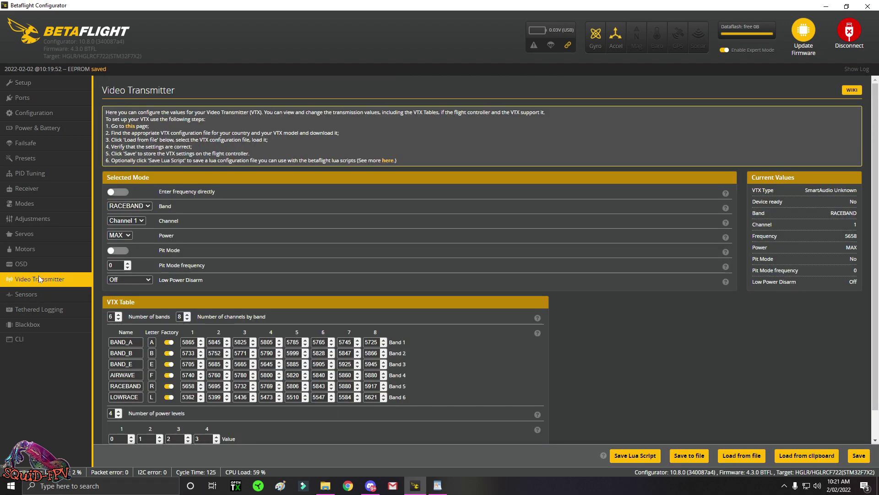
scroll(305, 168, "down", 1)
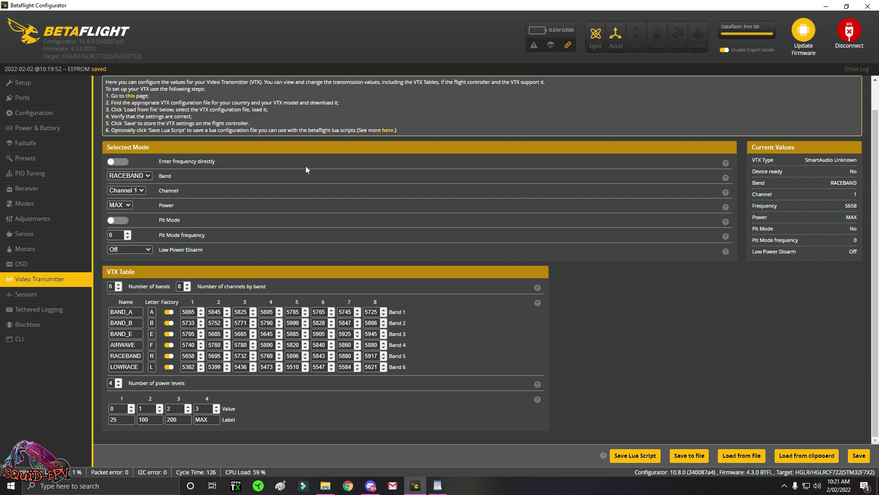
Bring the saved diff document forward and highlight its firmware version and build date.
key("alt+Tab")
left_click_drag(543, 98, 425, 94)
scroll(756, 228, "up", 20)
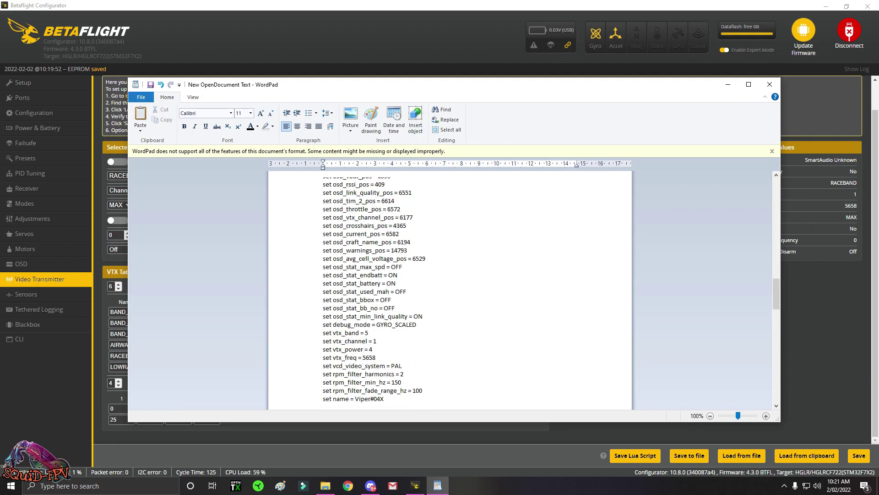
scroll(765, 220, "up", 10)
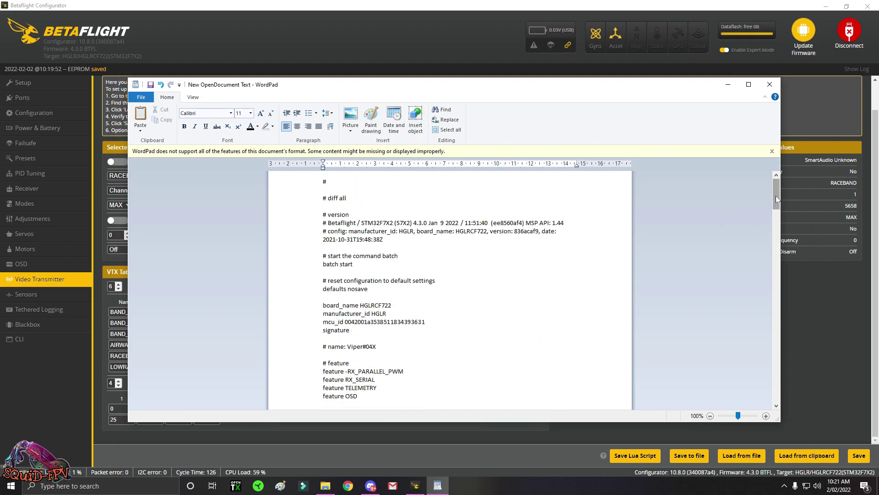
scroll(777, 198, "down", 2)
scroll(777, 198, "up", 2)
left_click_drag(411, 223, 457, 226)
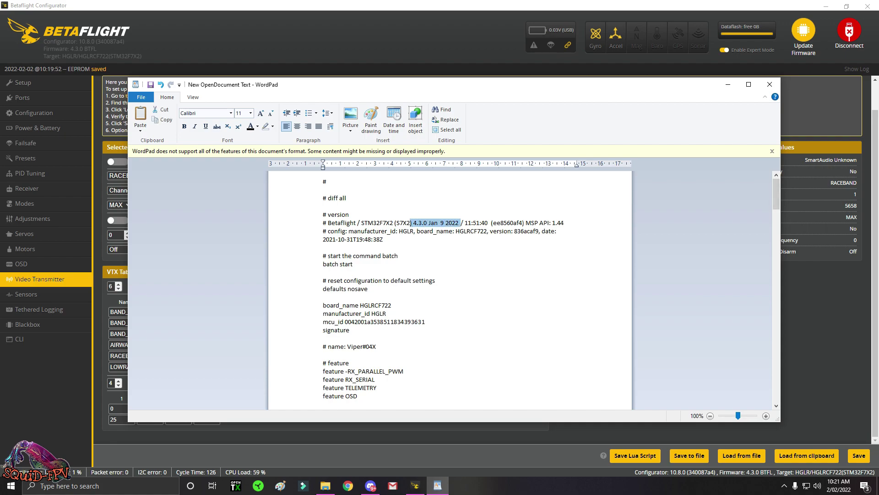
left_click_drag(452, 231, 511, 232)
Select and review the vtxtable block, then close WordPad.
scroll(448, 289, "down", 2)
scroll(449, 289, "down", 15)
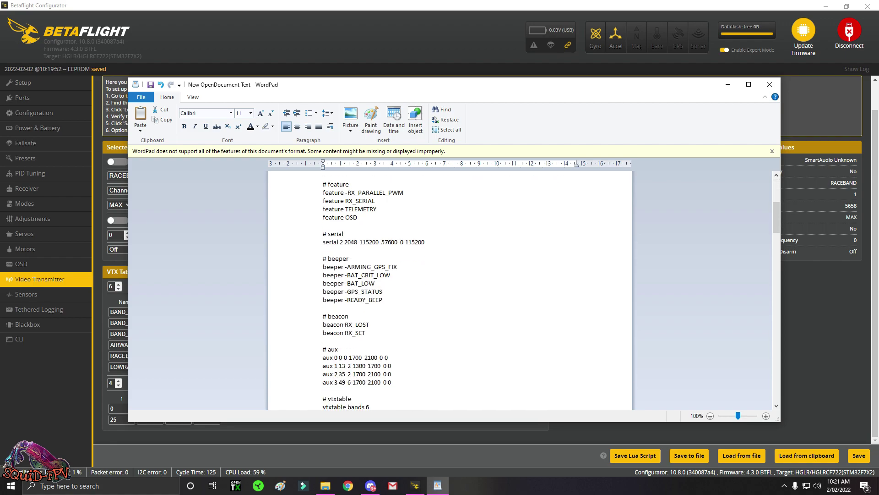
scroll(413, 289, "up", 2)
left_click_drag(313, 264, 456, 357)
scroll(229, 275, "down", 6)
left_click_drag(775, 254, 778, 374)
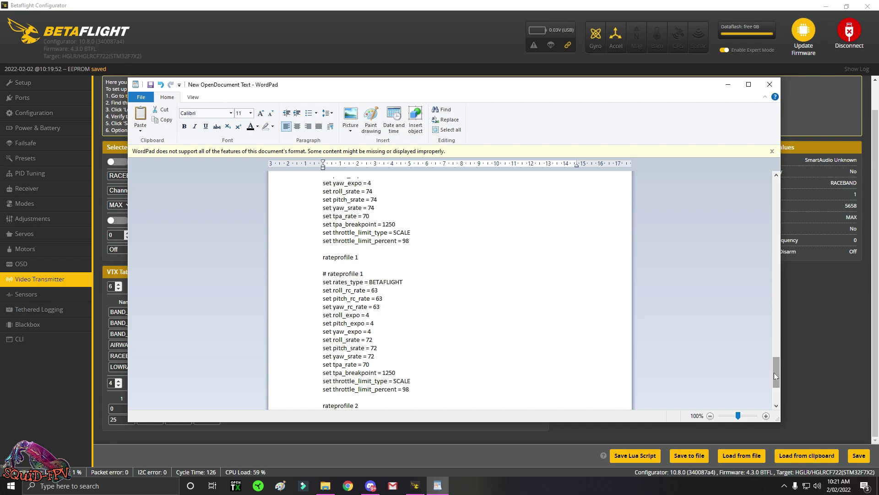
left_click_drag(773, 370, 775, 323)
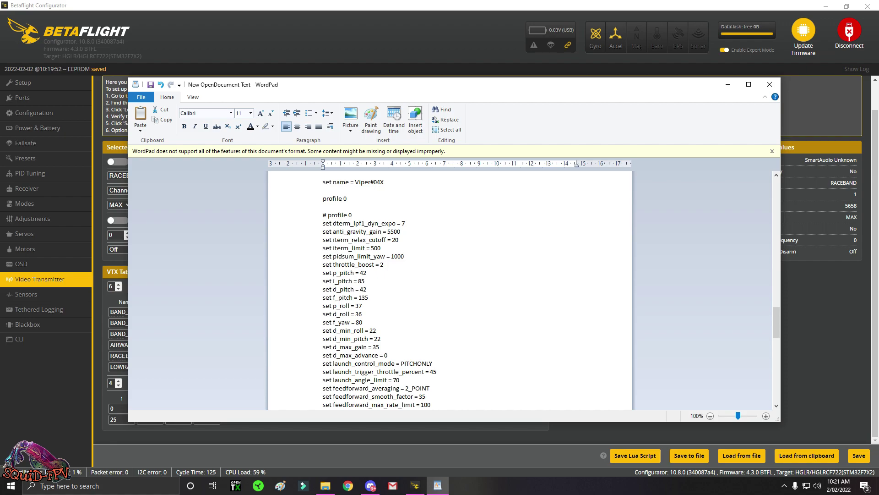
left_click(769, 84)
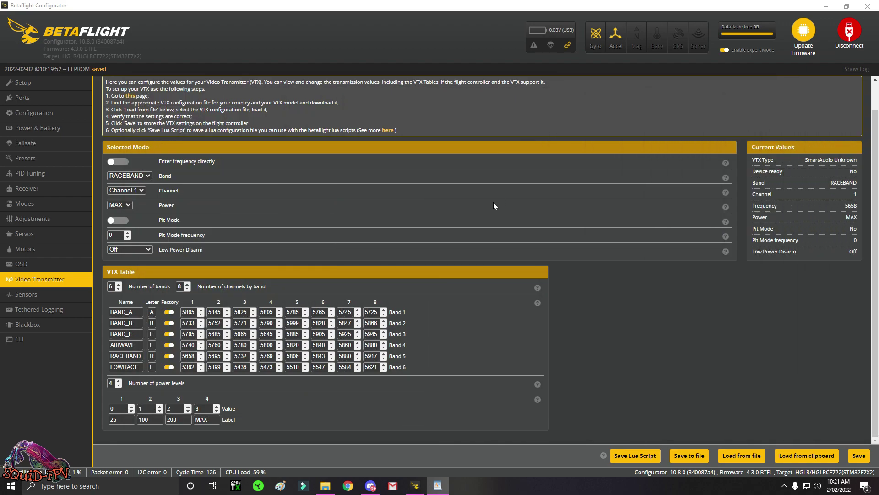
Set VTX power to 25 and save, then pass through Sensors, Blackbox and CLI back to Setup.
left_click(123, 204)
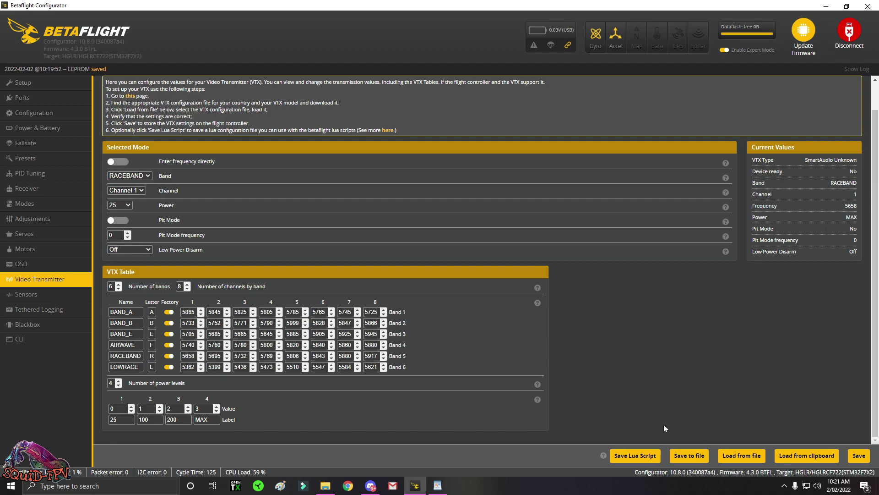
left_click(858, 455)
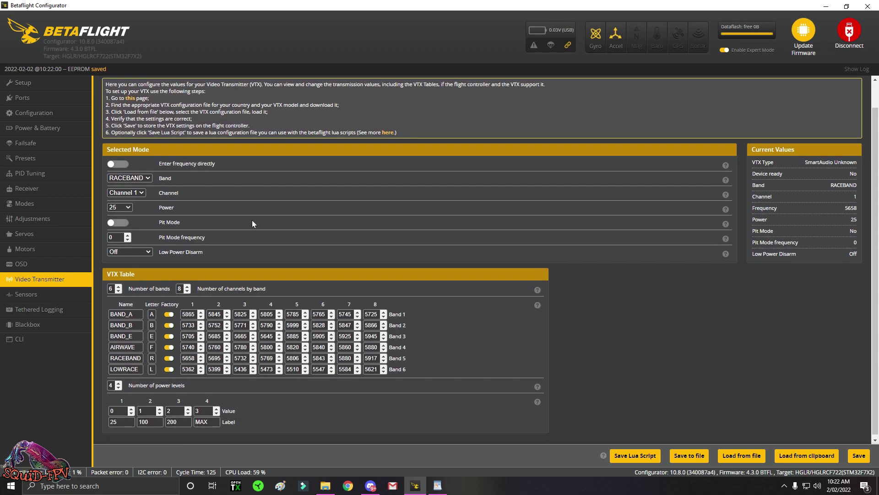
left_click(28, 295)
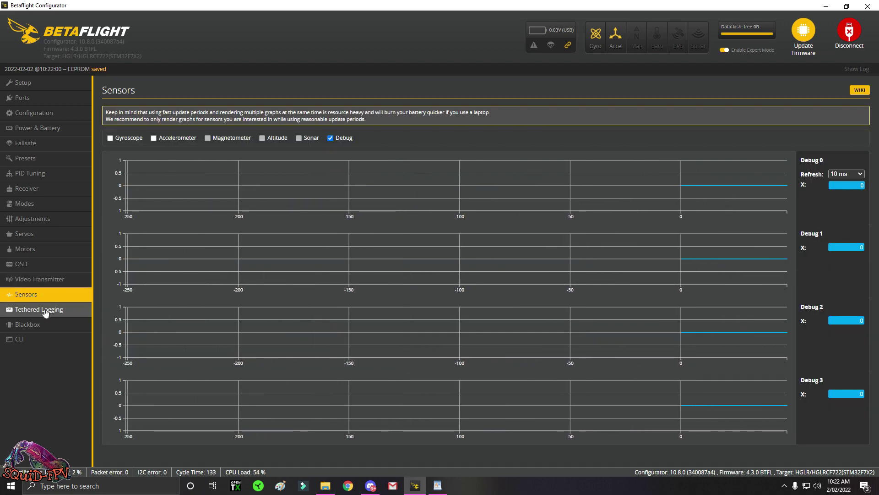
left_click(31, 310)
left_click(40, 325)
left_click(34, 339)
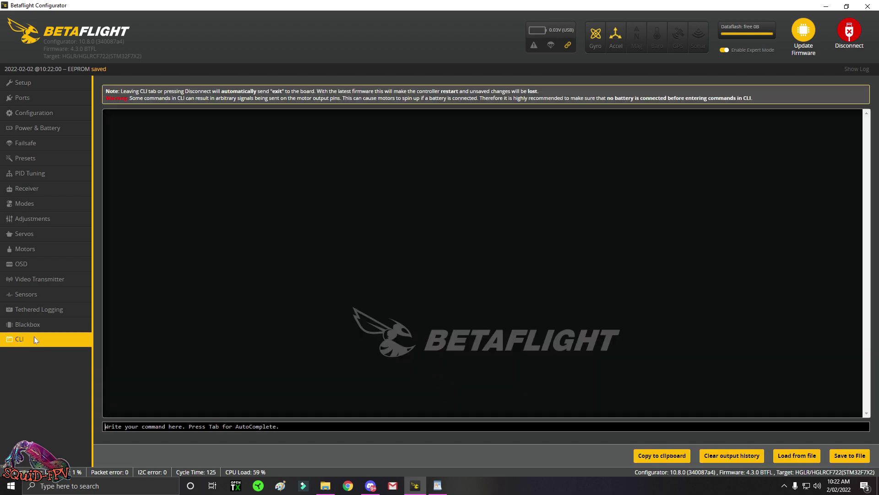
left_click(45, 86)
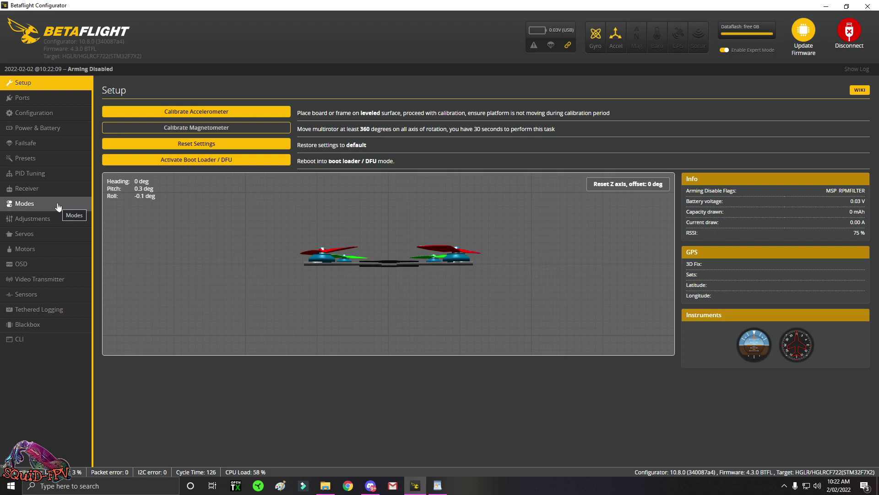
On the Motors page, run the motor direction wizard after acknowledging props are off, then close it.
left_click(50, 247)
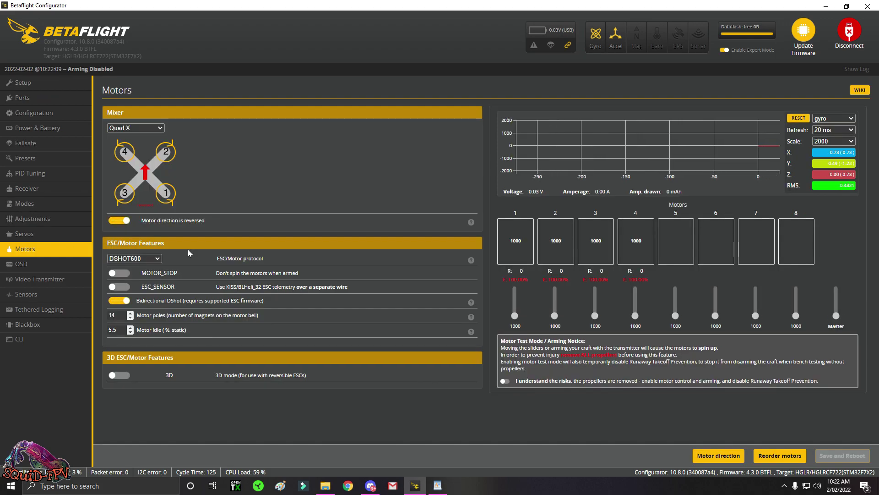
left_click(711, 456)
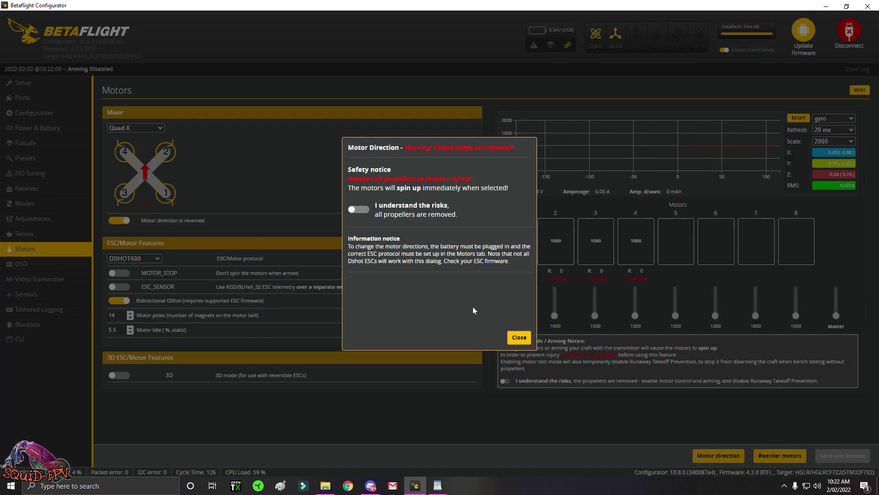
left_click(360, 211)
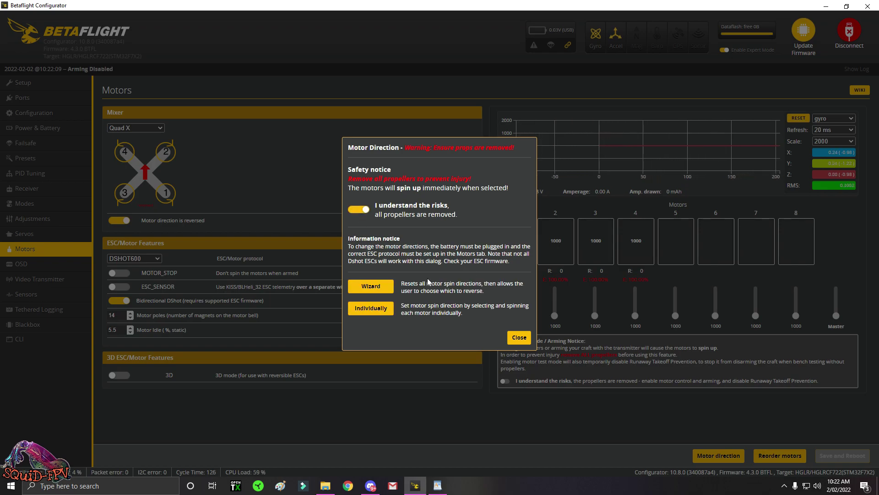
left_click(386, 286)
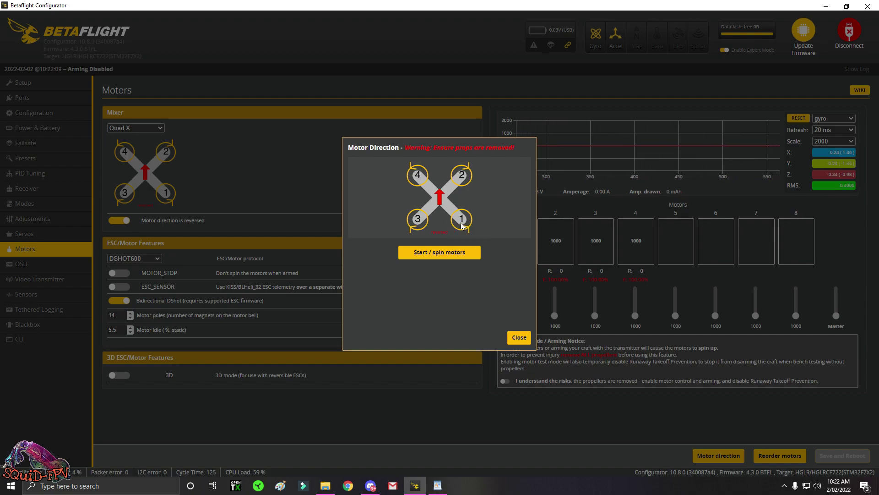
left_click(519, 337)
Open Reorder motors, acknowledge the propeller warning, and cancel without reordering.
left_click(778, 456)
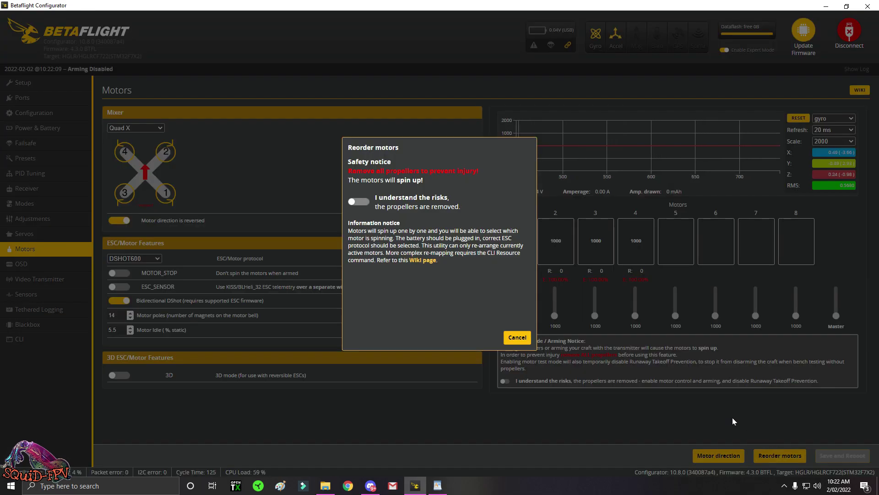
left_click(358, 202)
left_click(517, 337)
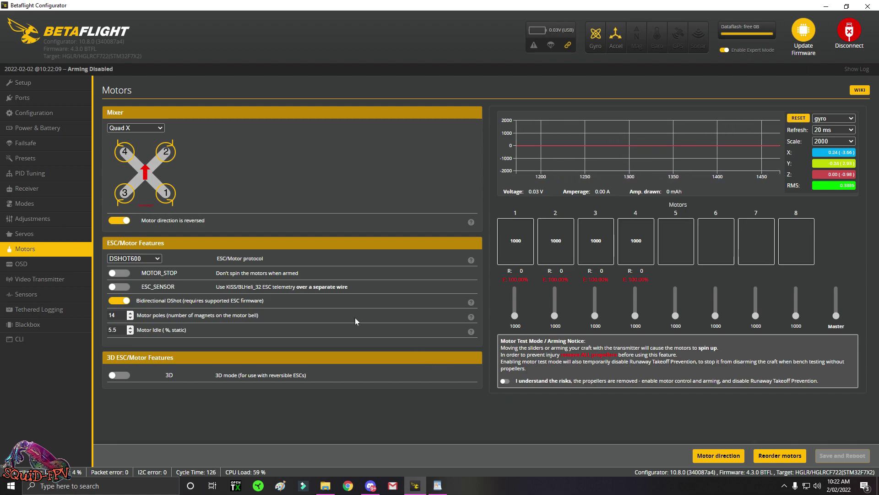
Filter the Presets list to the VTX category.
left_click(38, 160)
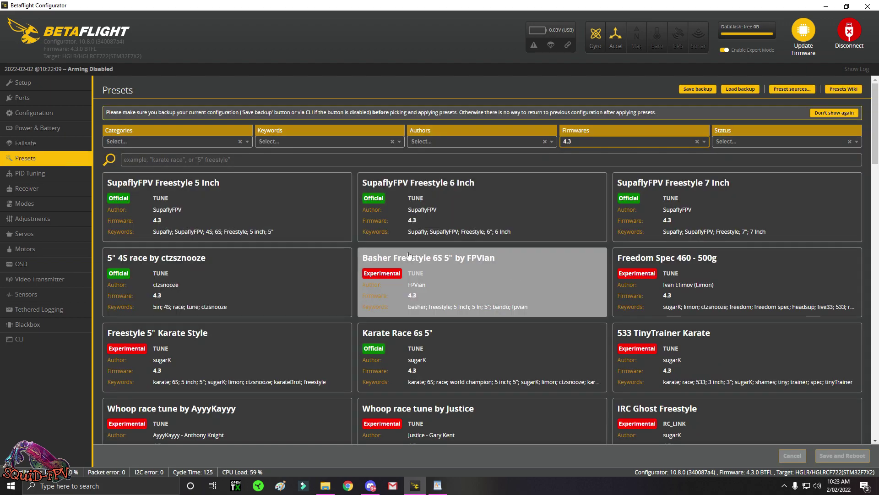
left_click(229, 142)
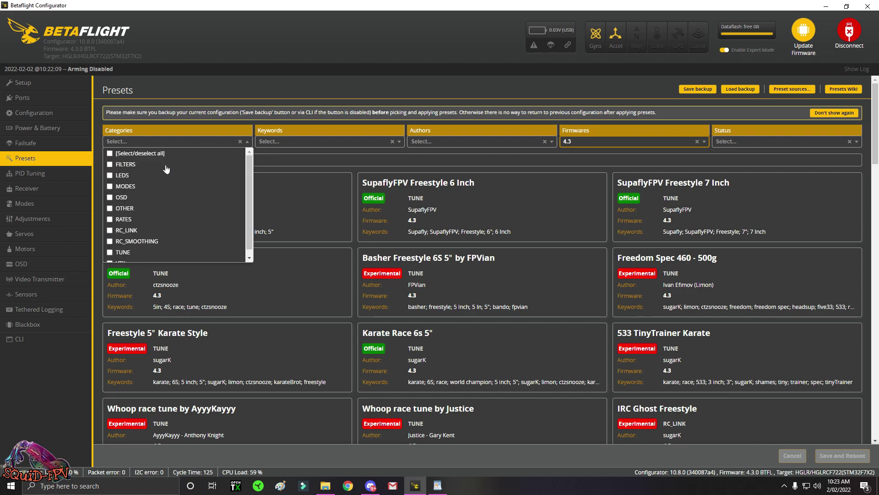
scroll(162, 190, "down", 2)
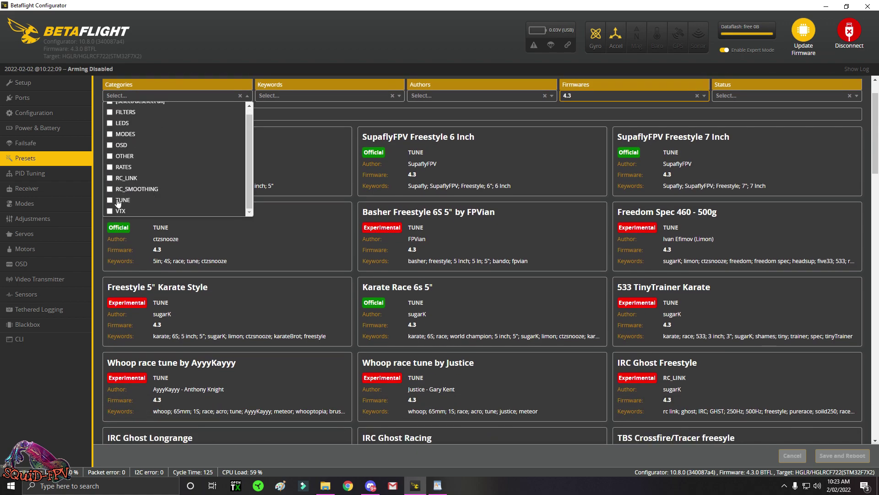
left_click(110, 212)
left_click(212, 75)
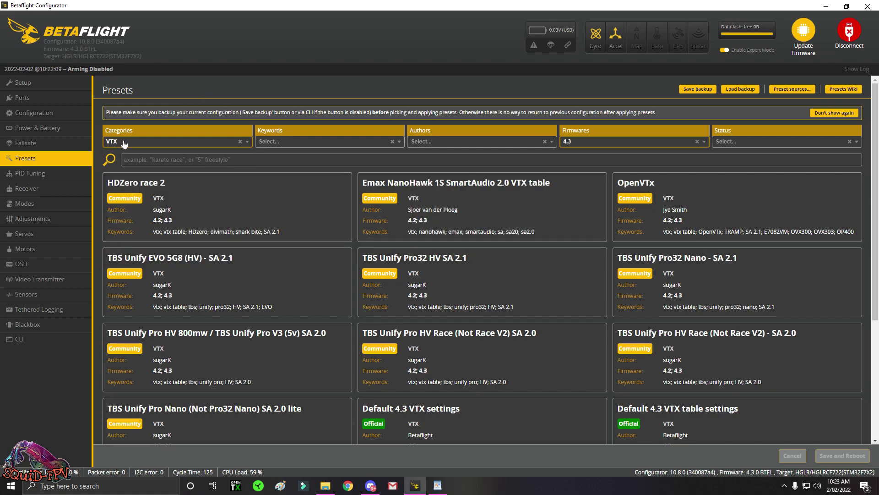
Open the Rush Tiny Tank VTX preset details and close it without picking.
scroll(407, 269, "down", 2)
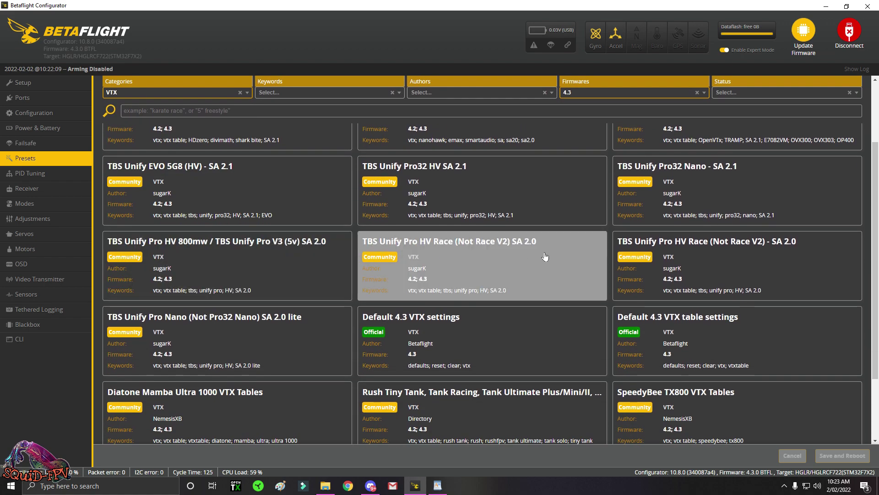
scroll(547, 258, "down", 2)
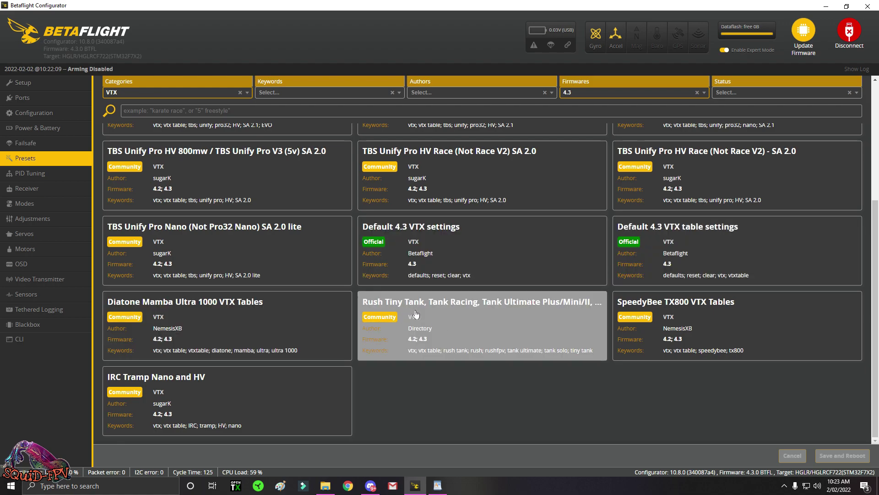
left_click(481, 325)
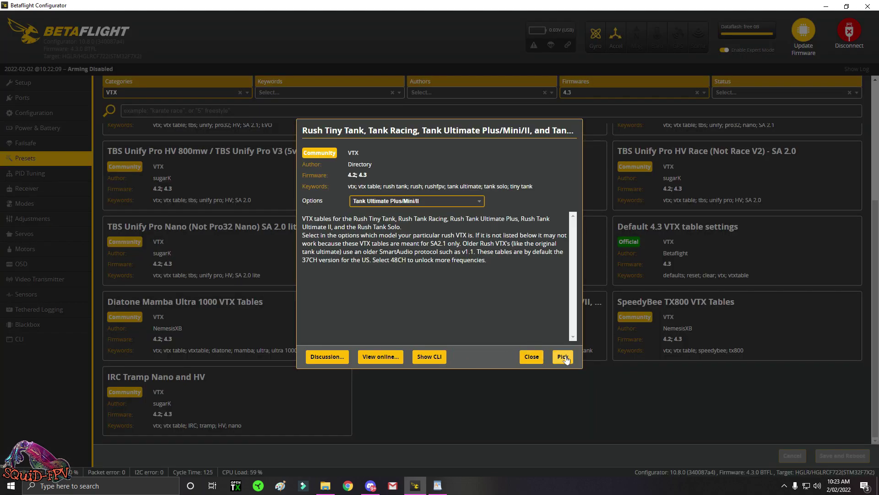
left_click(532, 356)
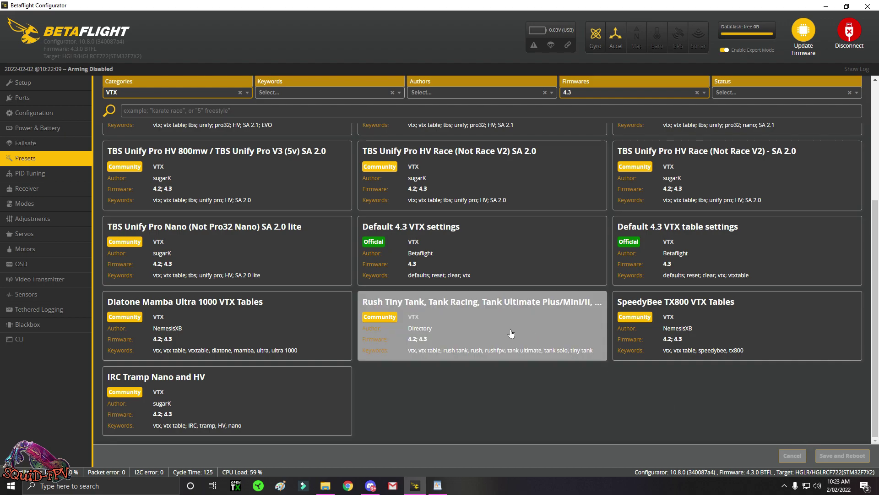
scroll(516, 333, "up", 4)
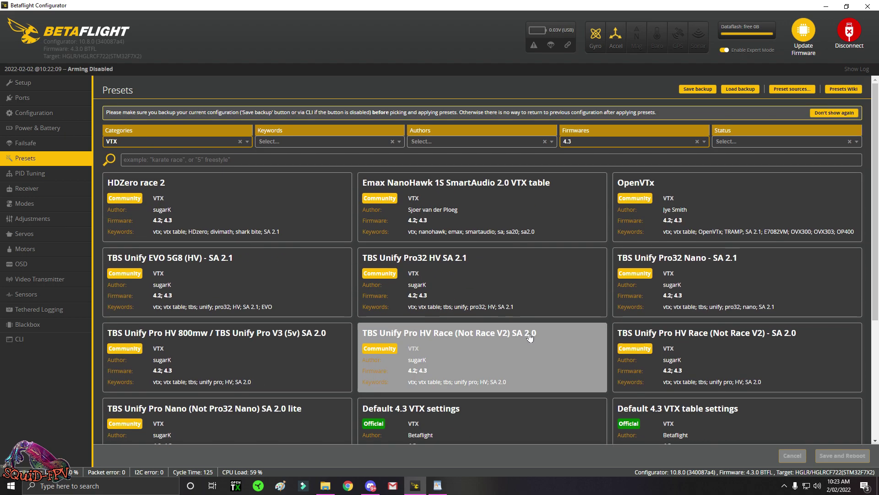
Keep IRC GHOST as the Serial Receiver Provider on the Receiver page and save.
left_click(47, 114)
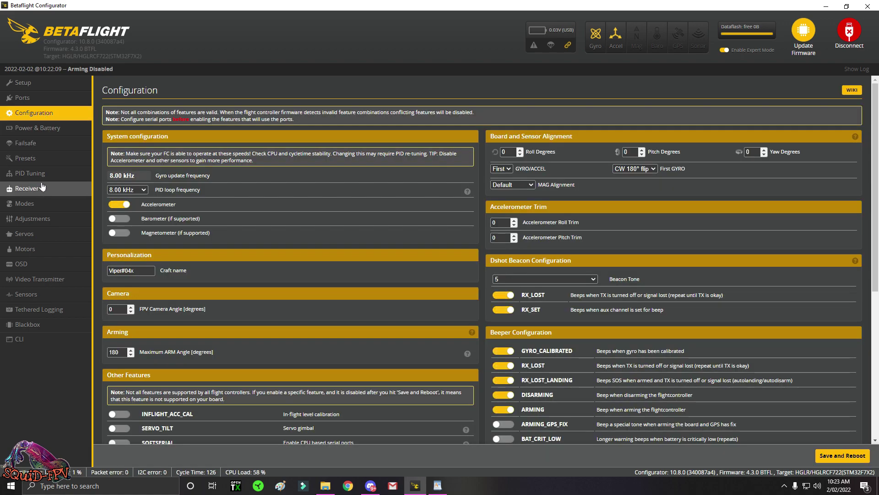
left_click(42, 187)
left_click(590, 216)
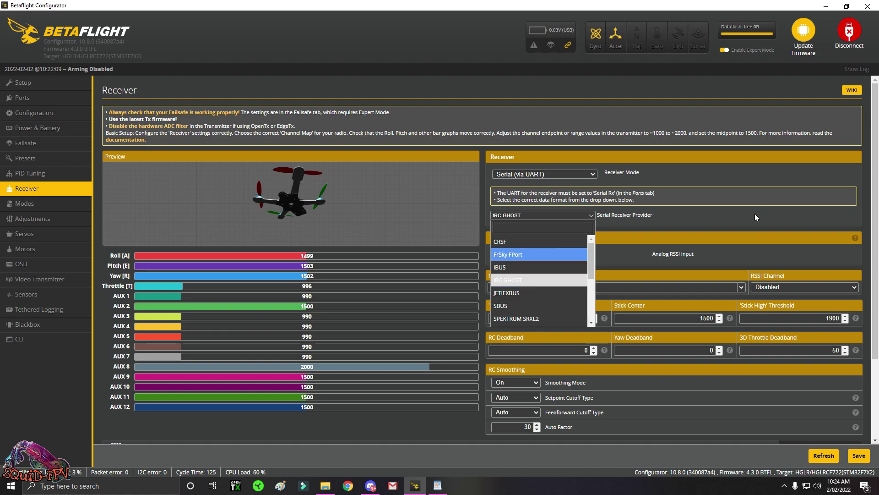
left_click(608, 233)
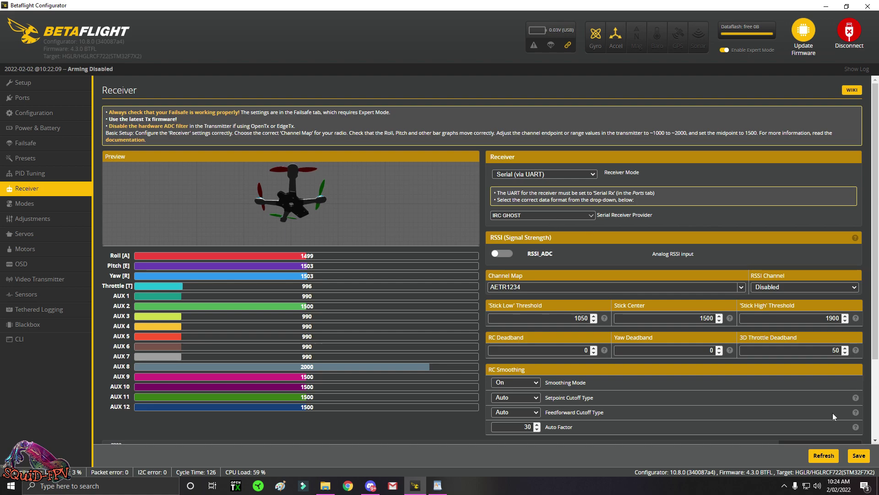
left_click(849, 456)
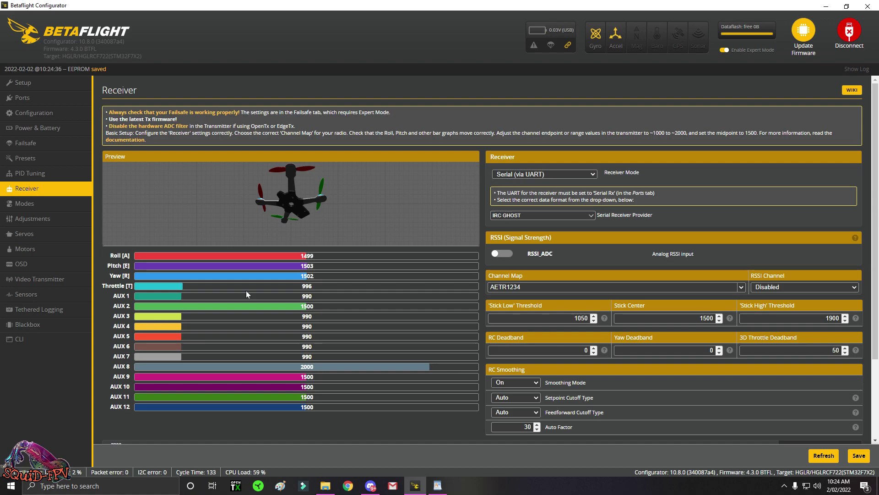